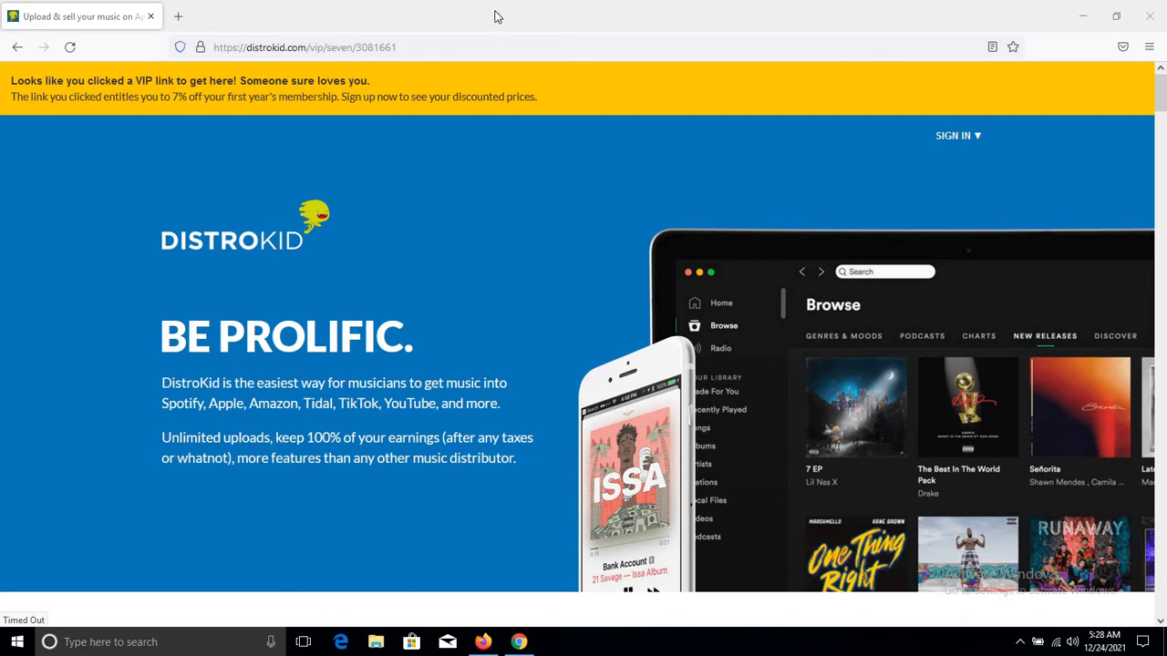
# - Check the VIP link address and the sign-up form's email and password fields, then submit the form blank
pyautogui.click(448, 39)
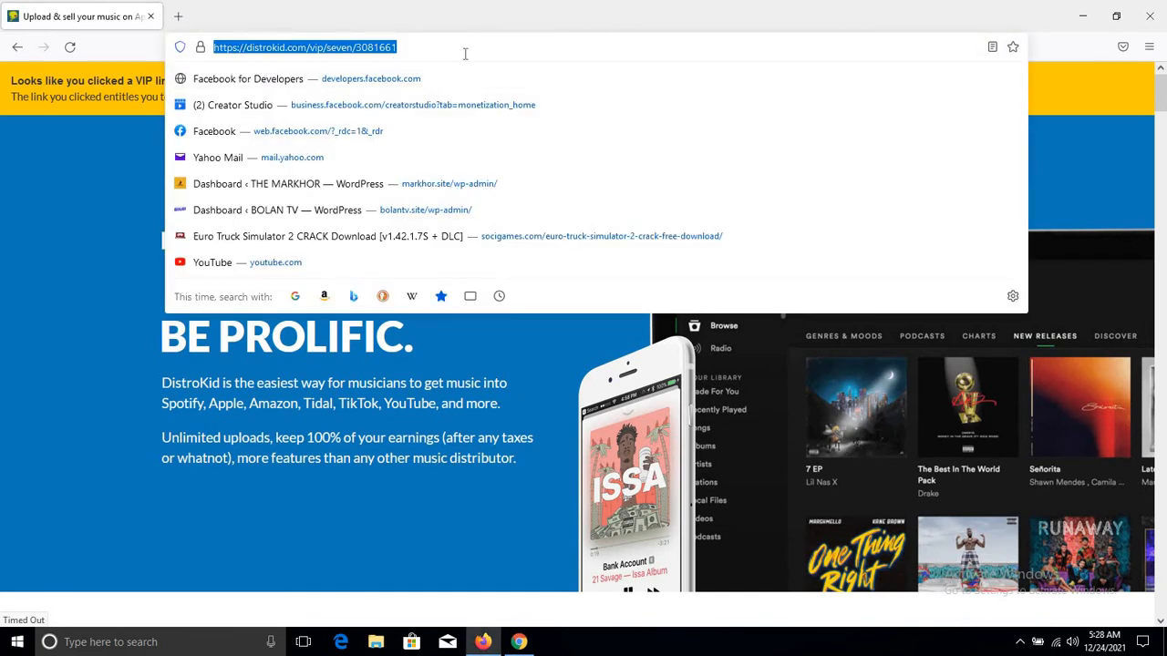
pyautogui.click(60, 226)
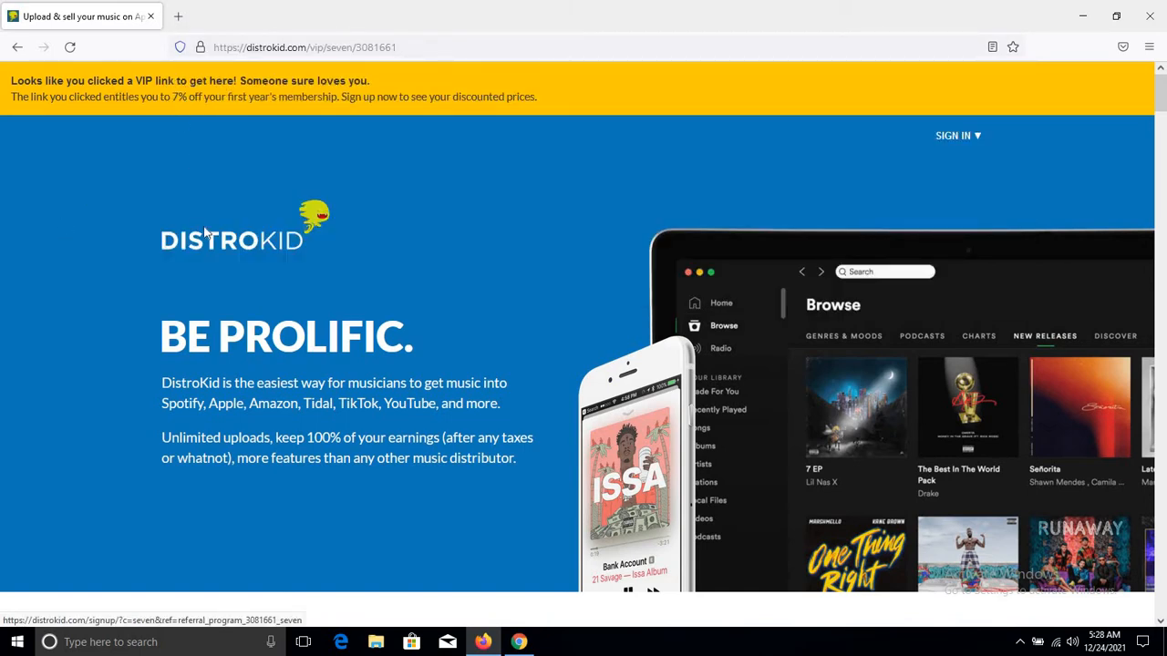
pyautogui.moveTo(1163, 130)
pyautogui.mouseDown()
pyautogui.moveTo(1163, 189)
pyautogui.moveTo(1163, 146)
pyautogui.mouseUp()
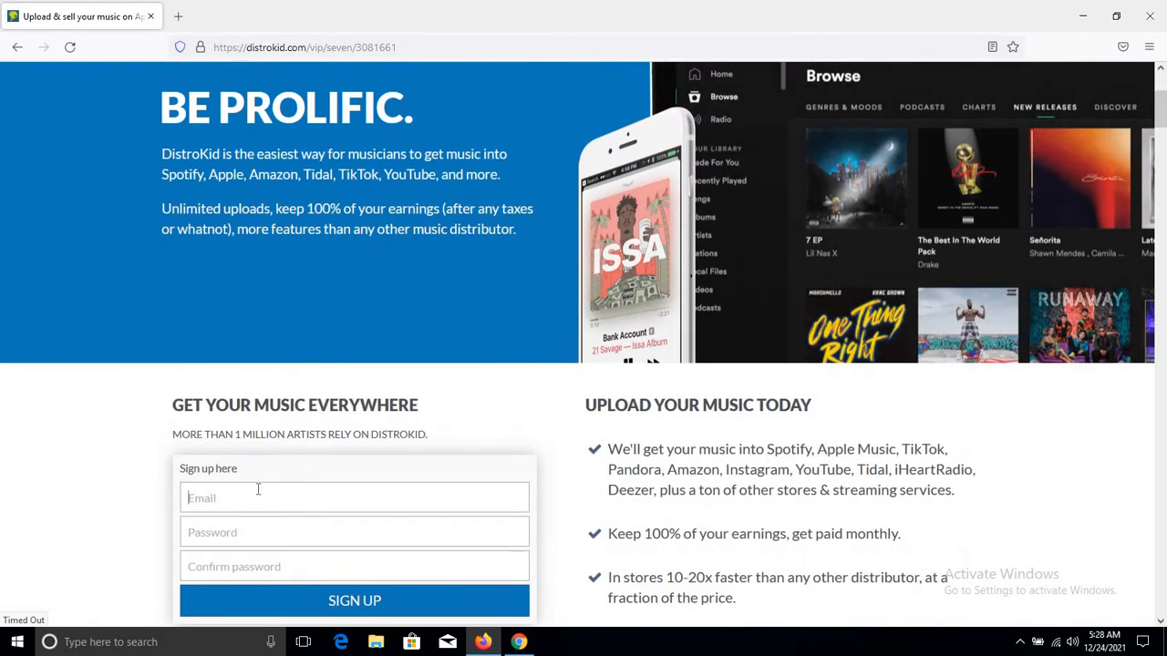
pyautogui.click(258, 490)
pyautogui.press('Tab')
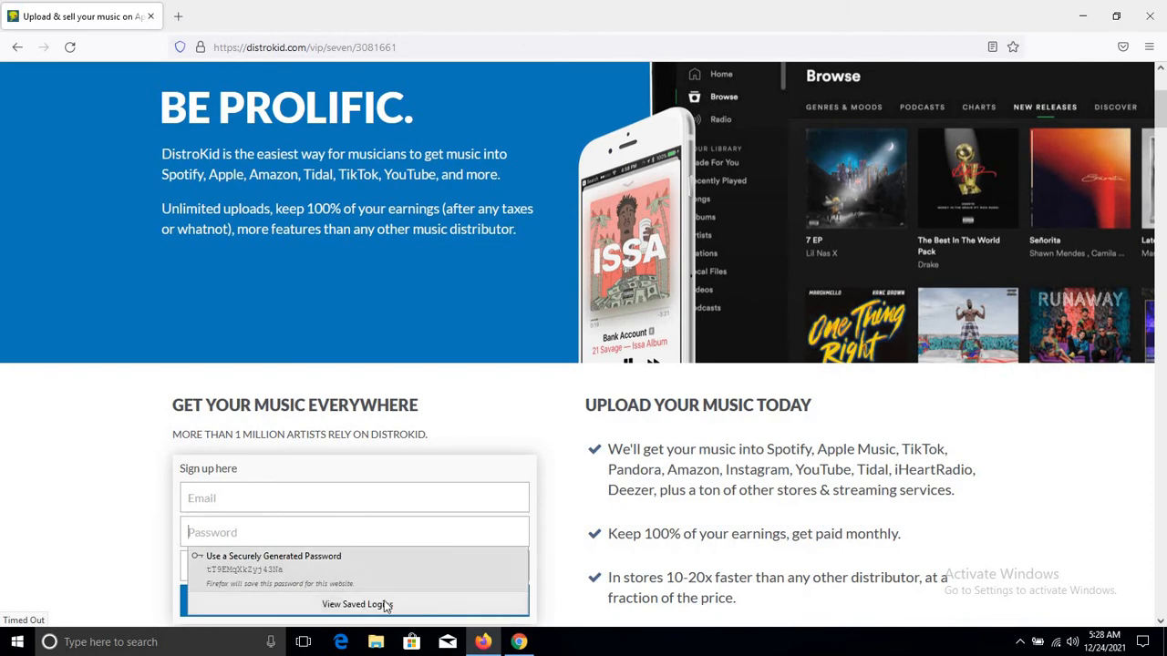
pyautogui.click(17, 472)
pyautogui.click(370, 602)
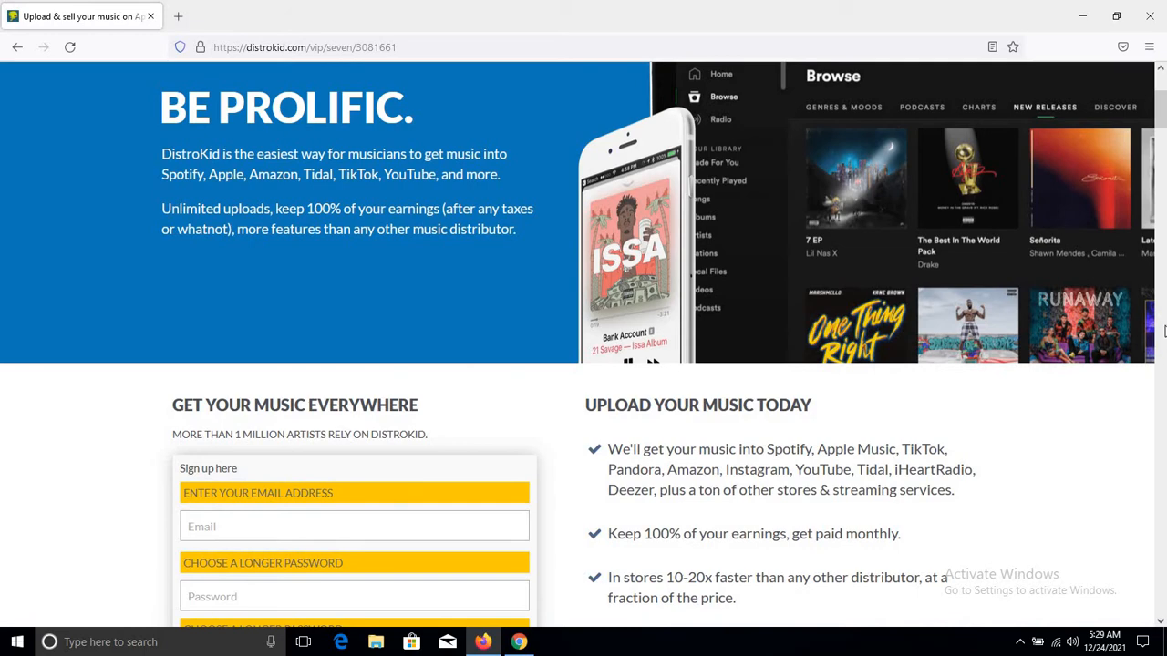
# - Examine the landing page's feature list and the sign-in form for existing members
pyautogui.scroll(-5, 1164, 330)
pyautogui.scroll(-5, 1164, 174)
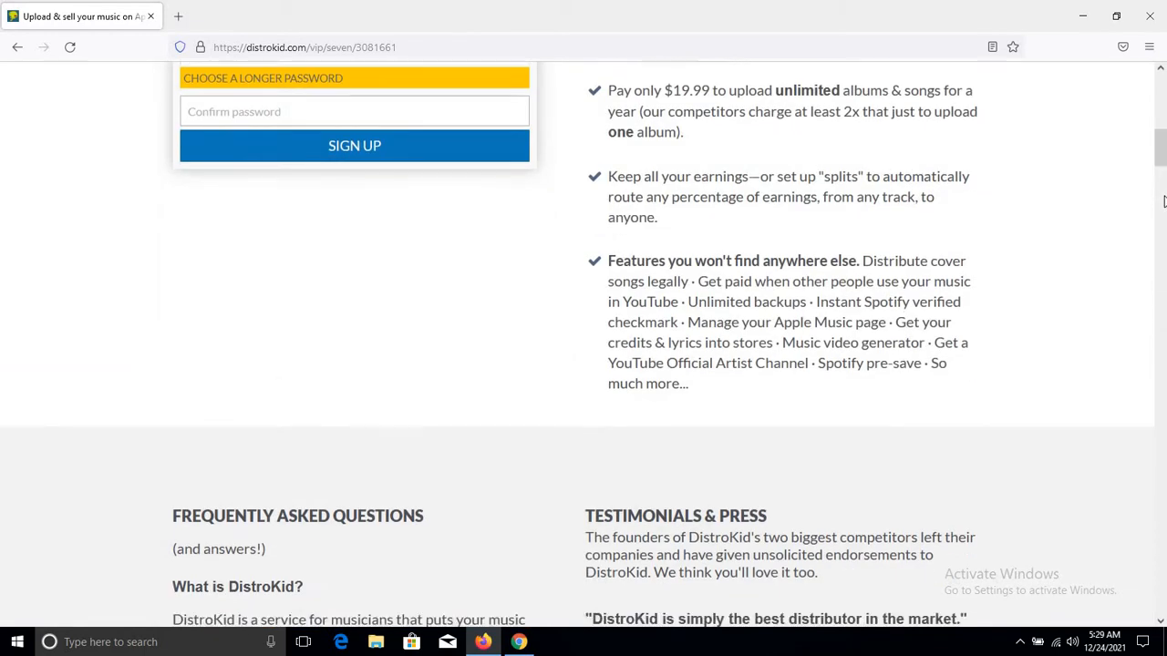
pyautogui.moveTo(1163, 233); pyautogui.dragTo(1116, 18)
pyautogui.click(953, 135)
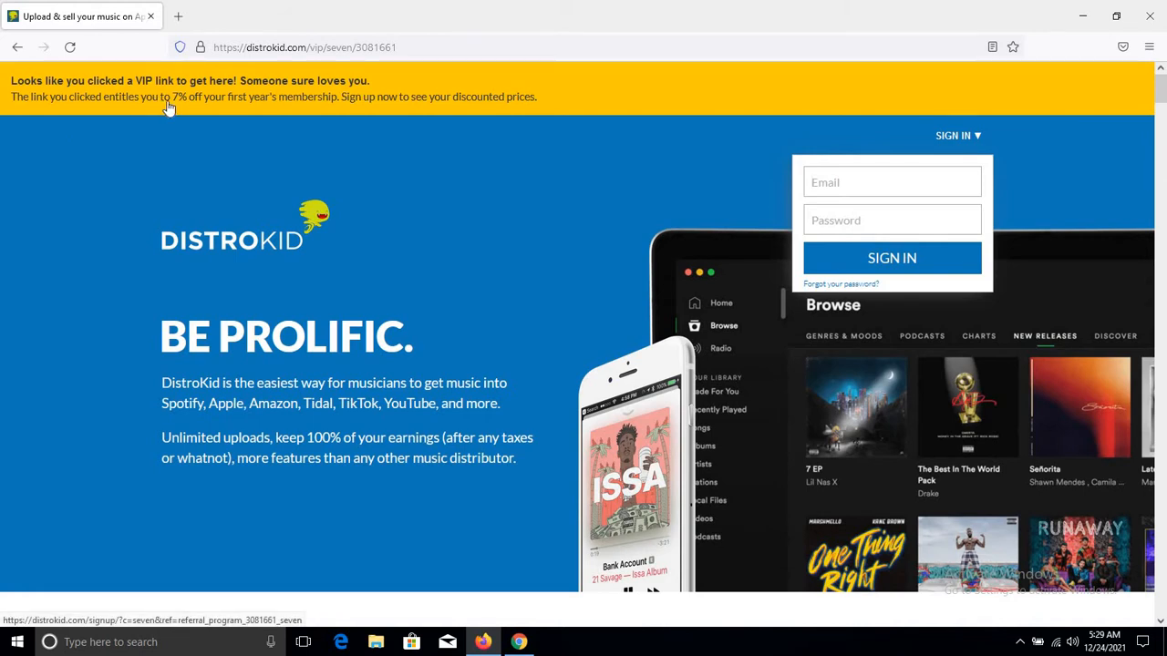
pyautogui.click(897, 230)
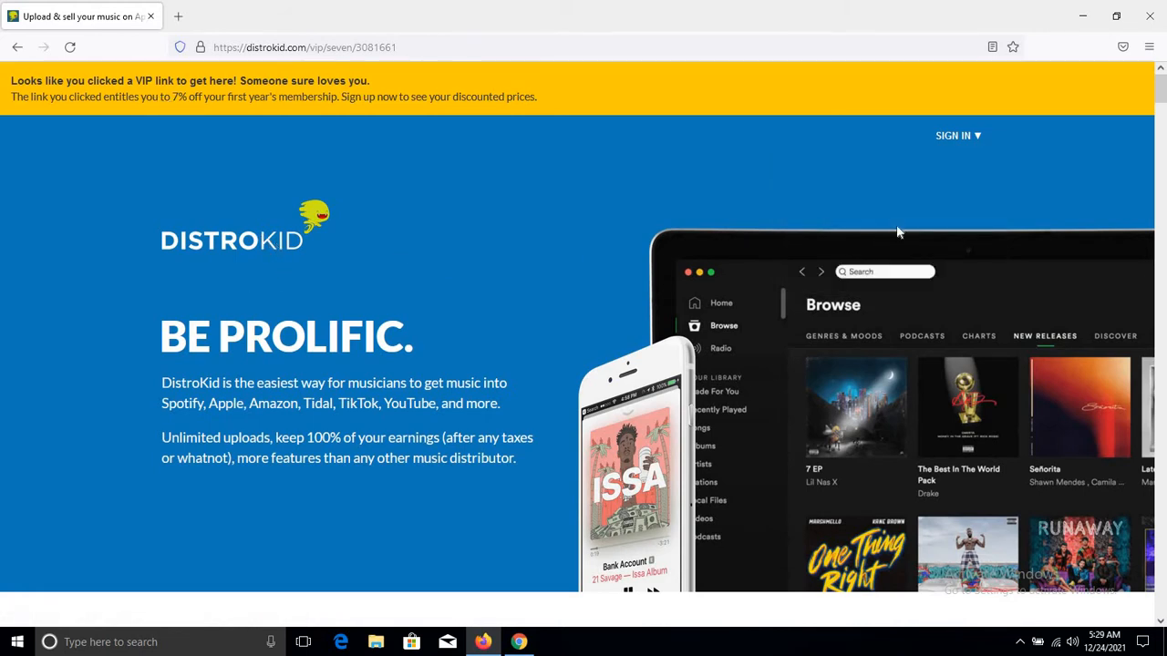
pyautogui.scroll(-3, 1158, 91)
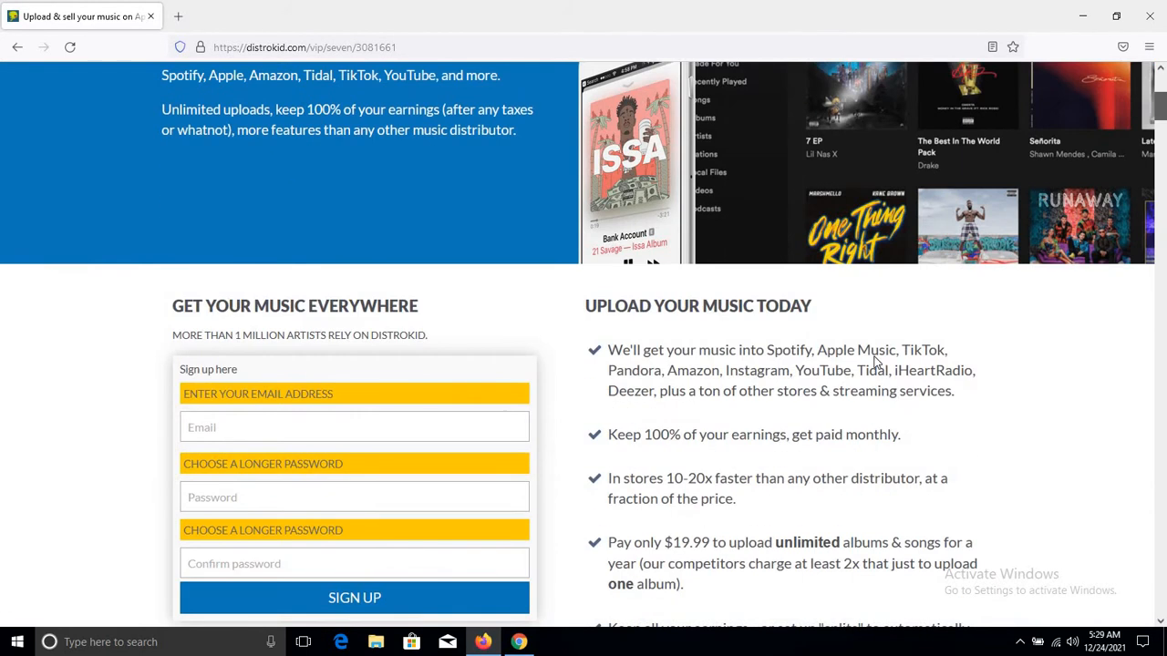
# - Switch to Chrome with the signed-in DistroKid dashboard, view the account options, and open the music upload page
pyautogui.click(518, 642)
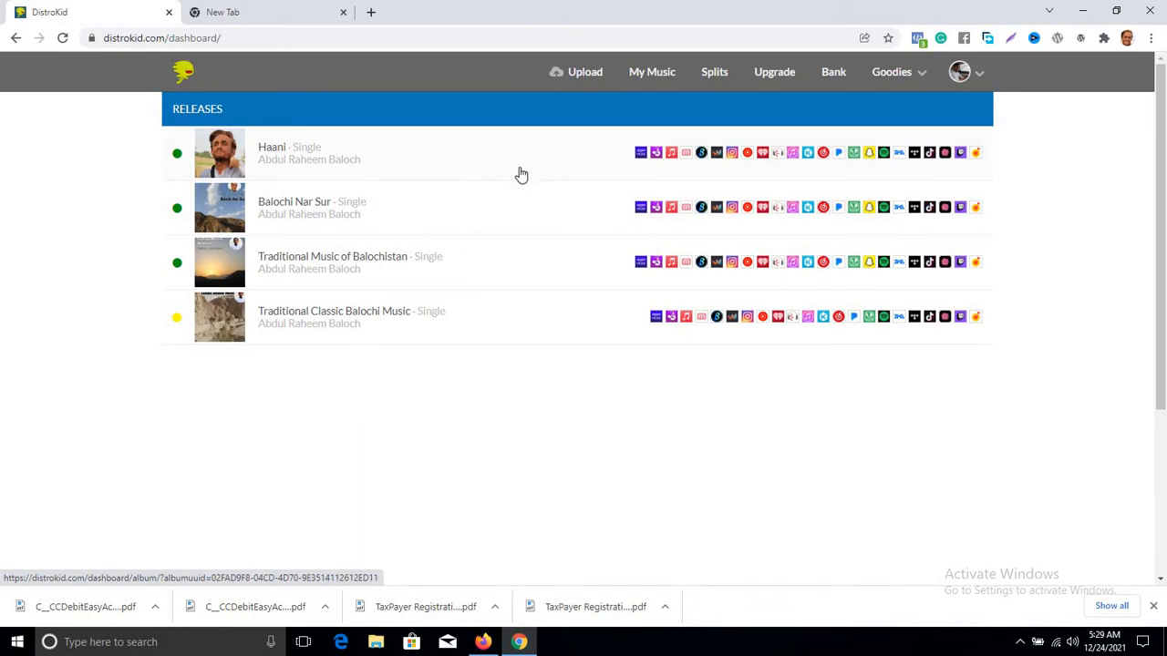
pyautogui.click(974, 75)
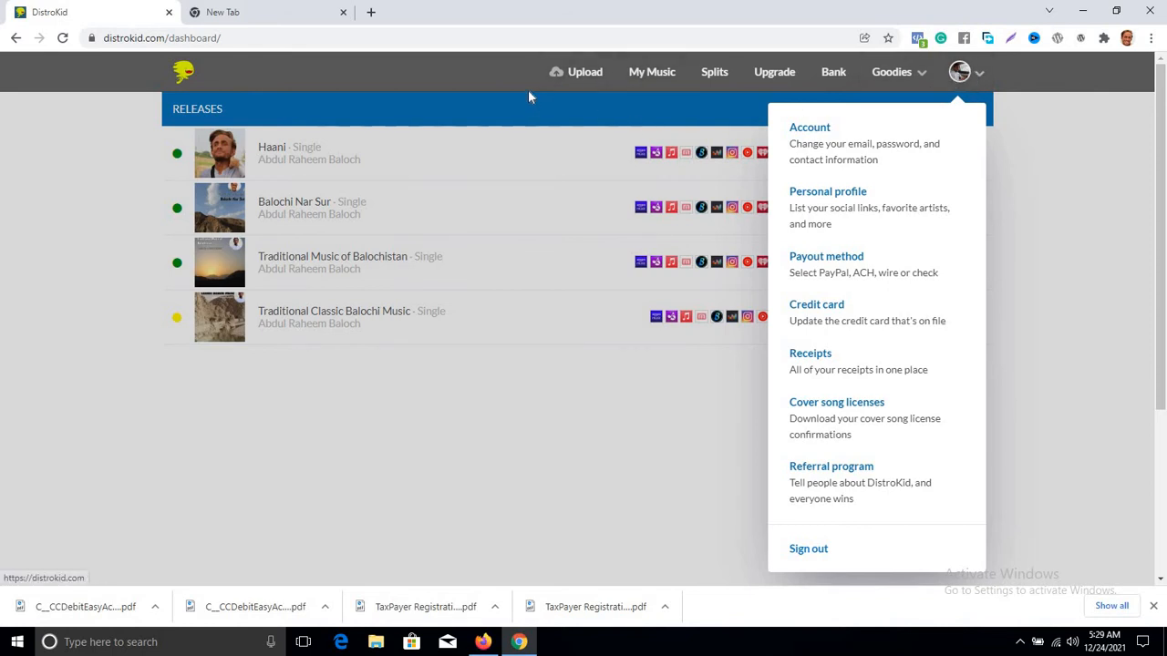
pyautogui.click(575, 80)
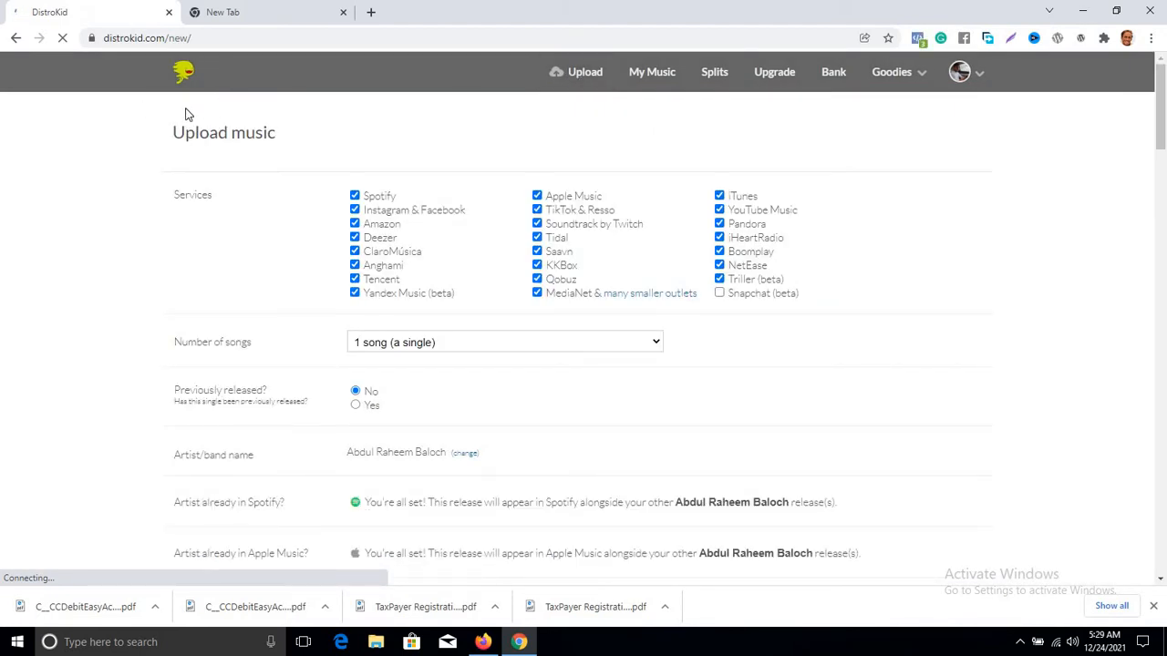
# - Open the account's personal profile page and review the username, name and personal bio fields
pyautogui.click(968, 80)
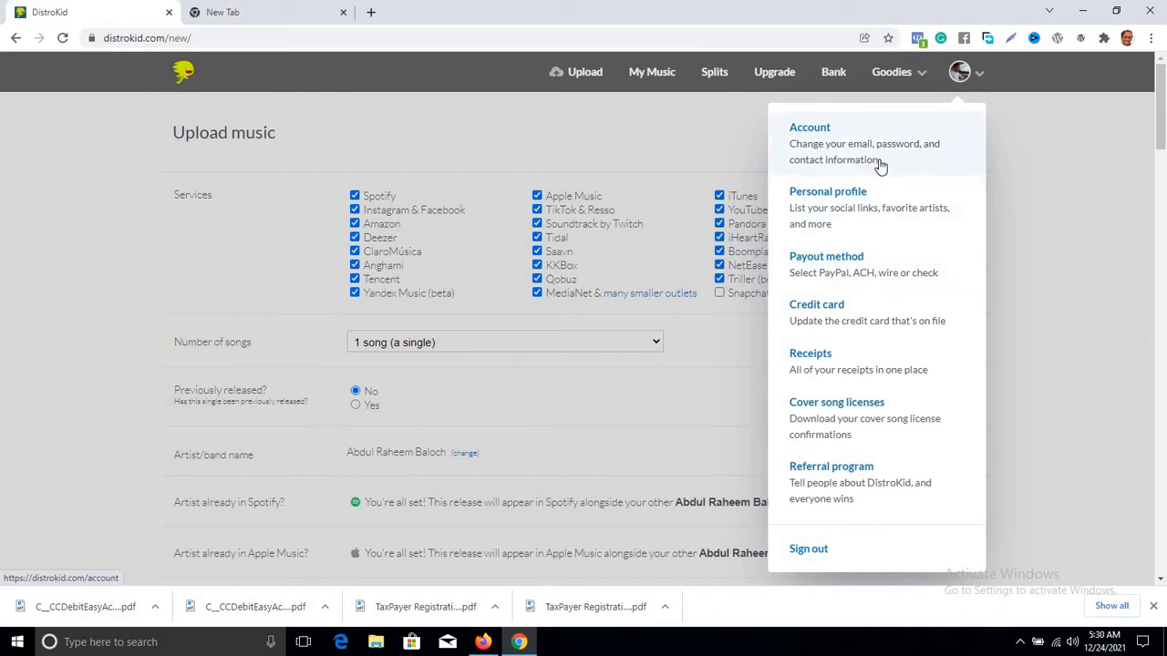
pyautogui.click(823, 205)
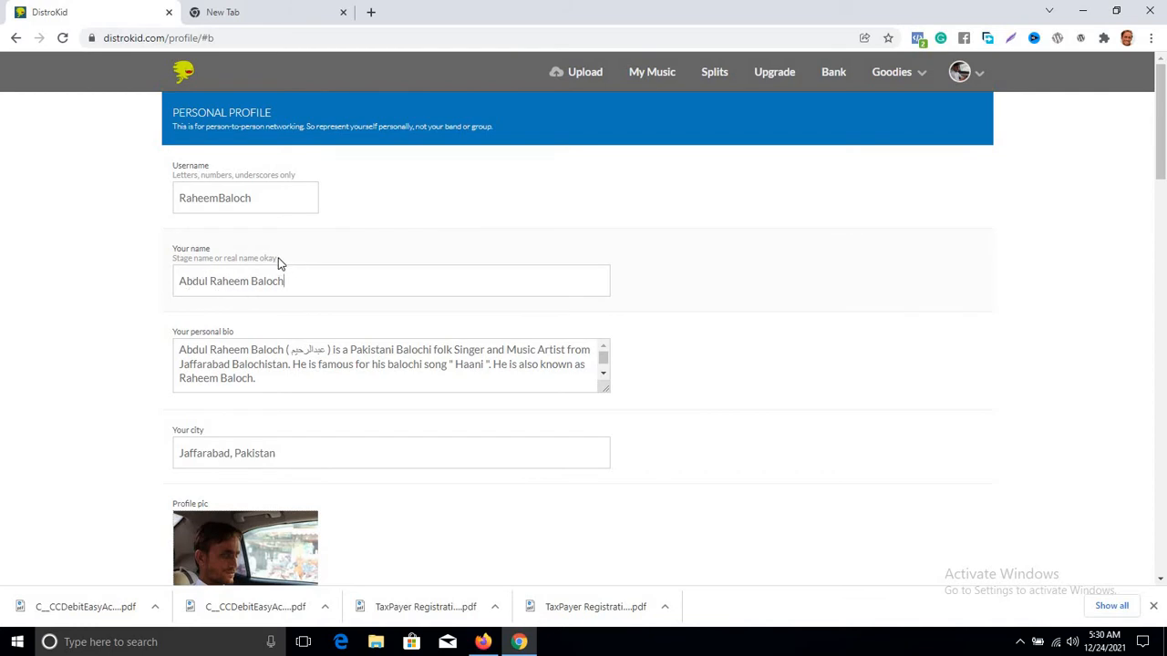
pyautogui.moveTo(276, 258); pyautogui.dragTo(357, 238)
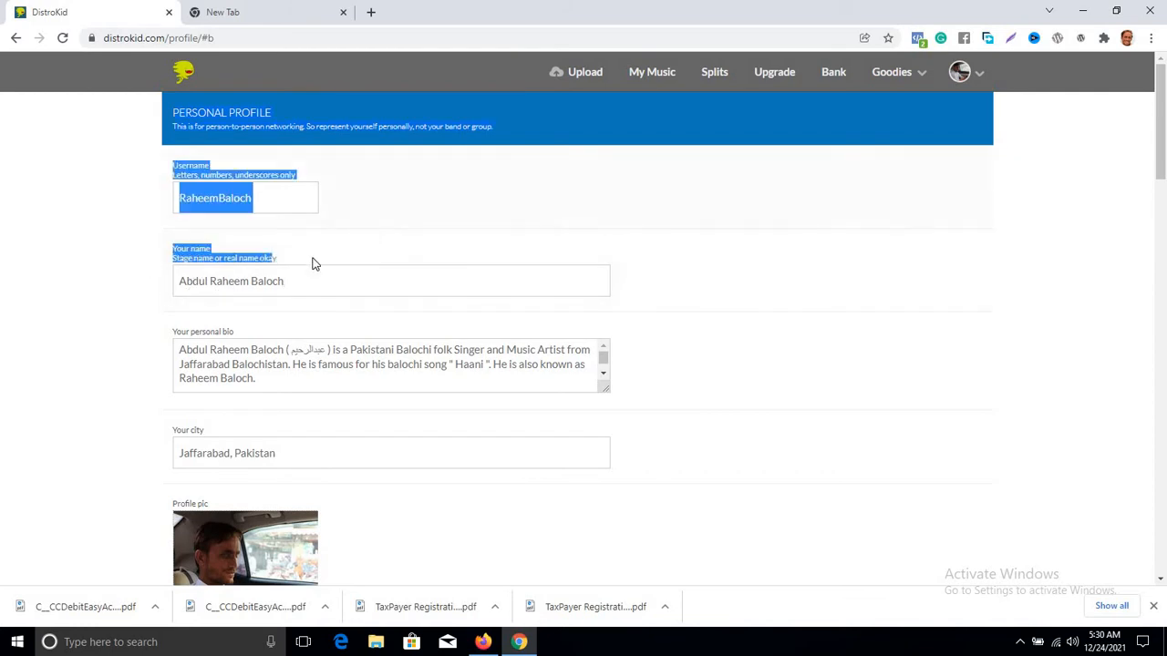
pyautogui.click(296, 280)
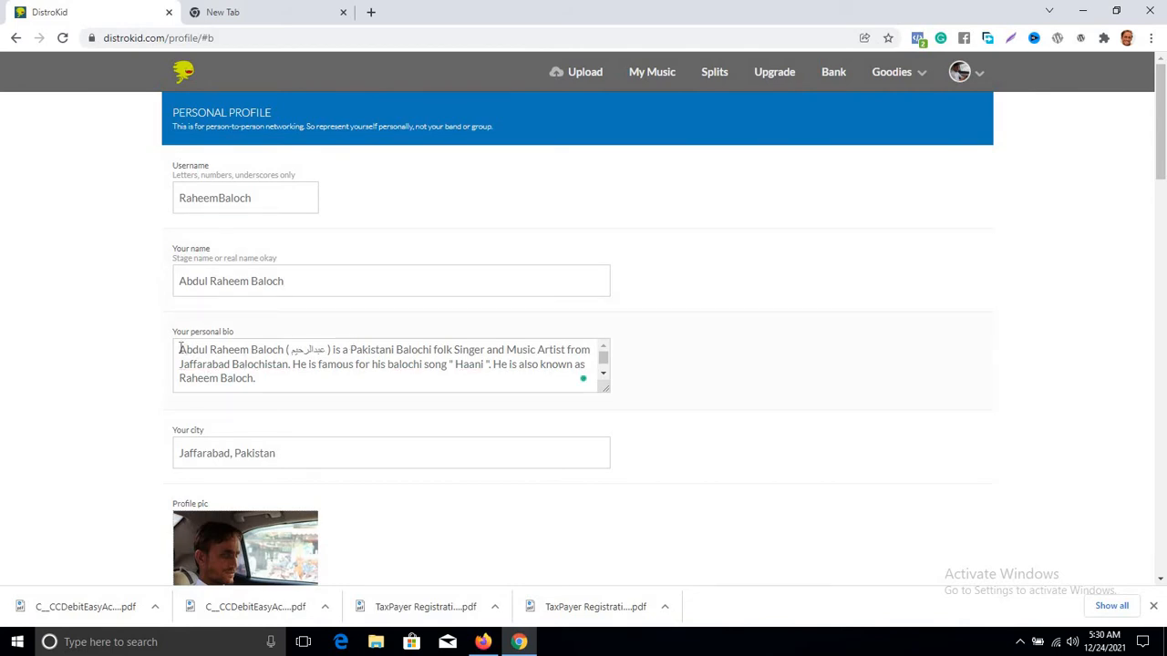
pyautogui.moveTo(180, 349); pyautogui.dragTo(368, 444)
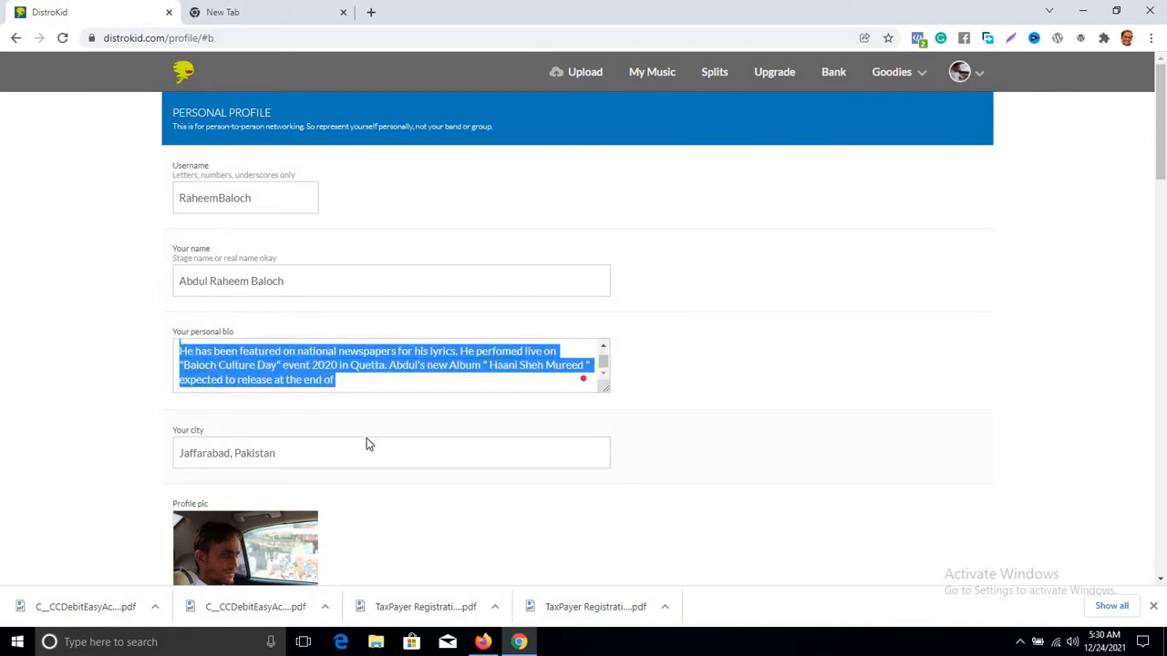
pyautogui.moveTo(383, 375); pyautogui.dragTo(413, 415)
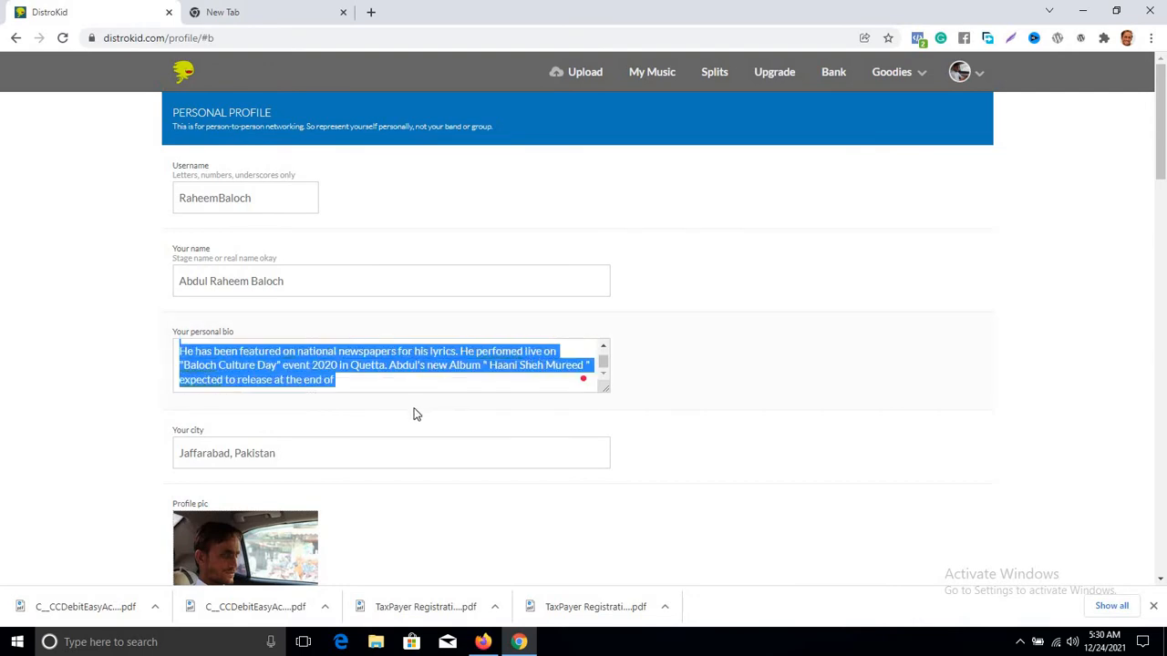
pyautogui.click(153, 326)
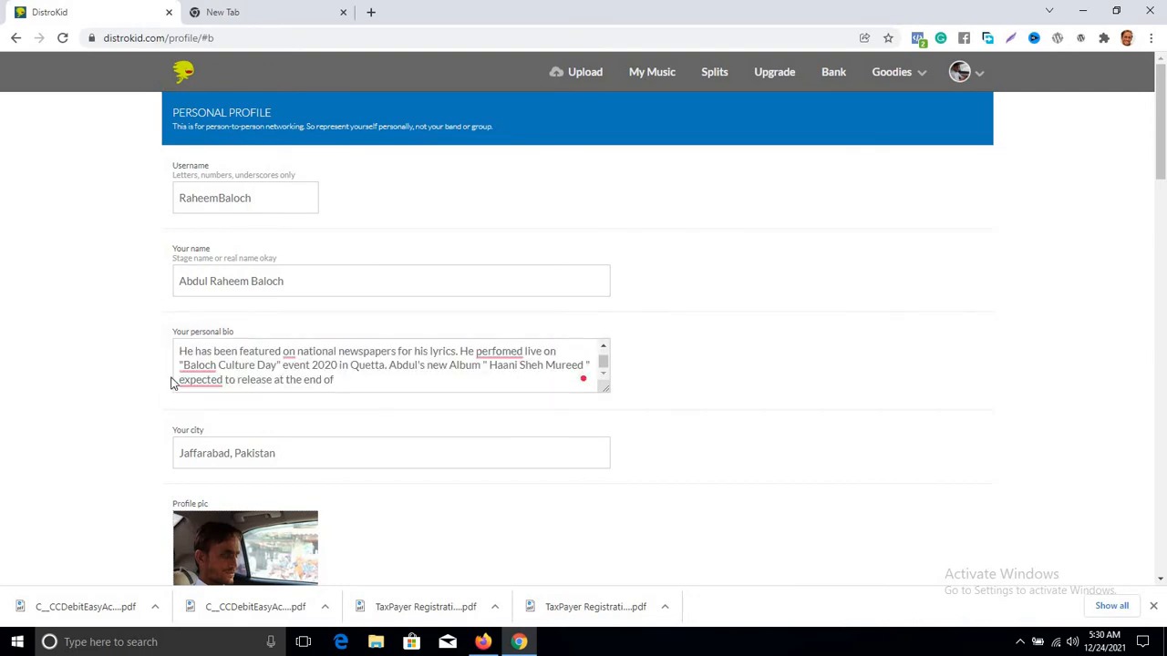
pyautogui.moveTo(194, 380)
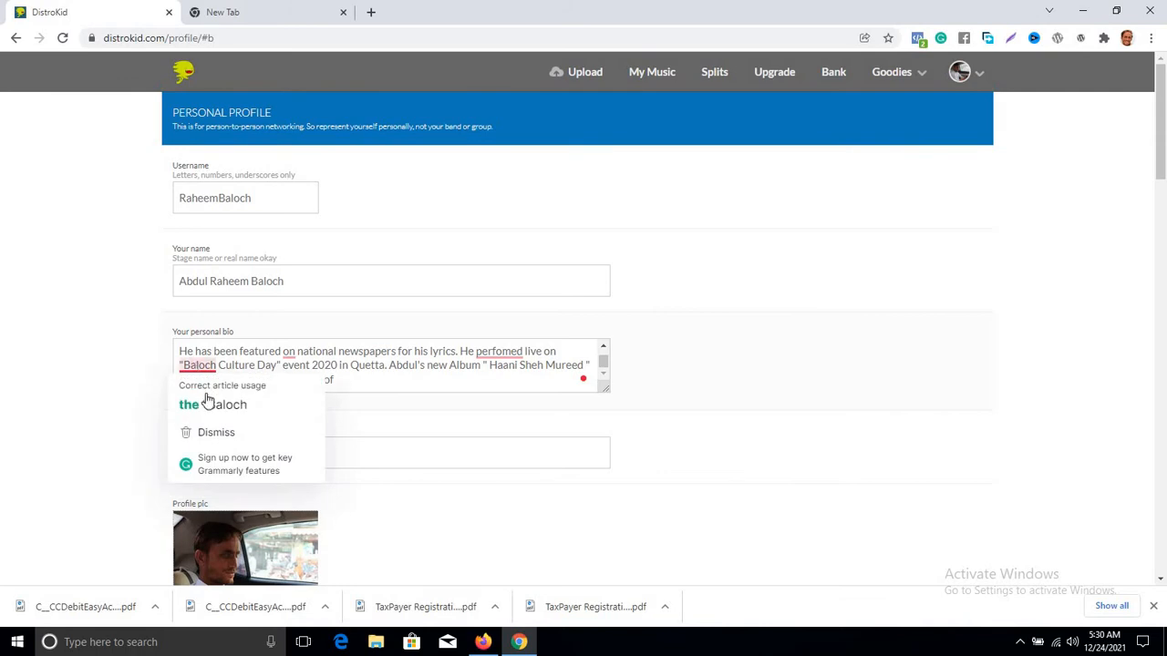
pyautogui.moveTo(505, 352)
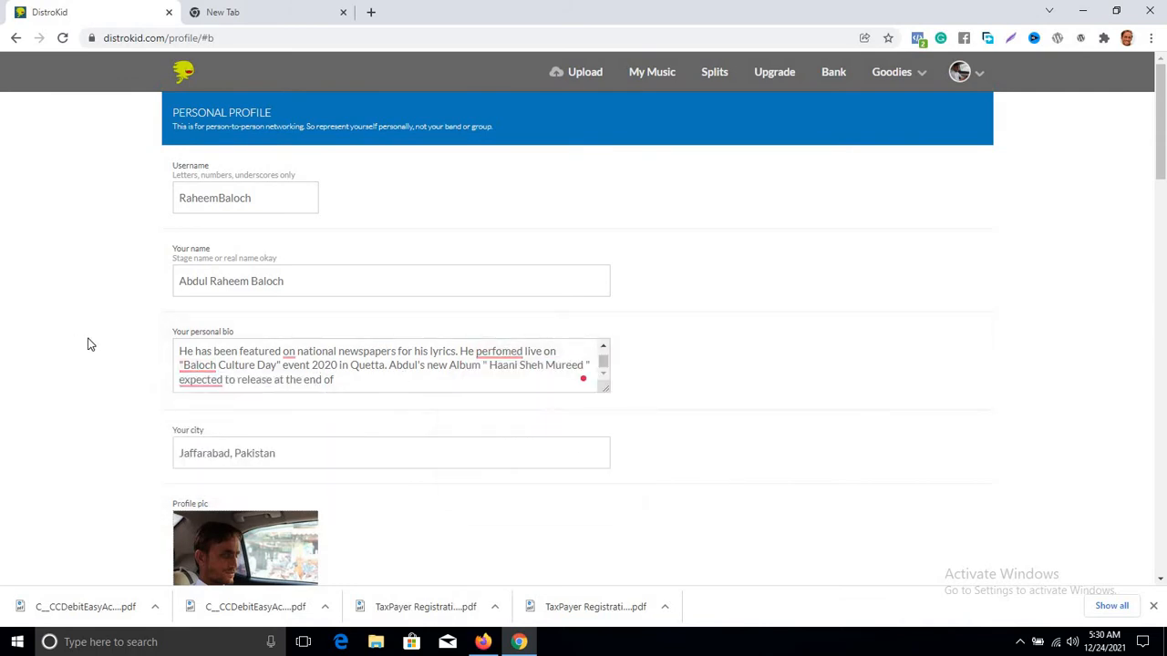
# - Open the artist's own website in the empty browser tab and examine the biography on its About Us page
pyautogui.click(222, 12)
pyautogui.click(223, 38)
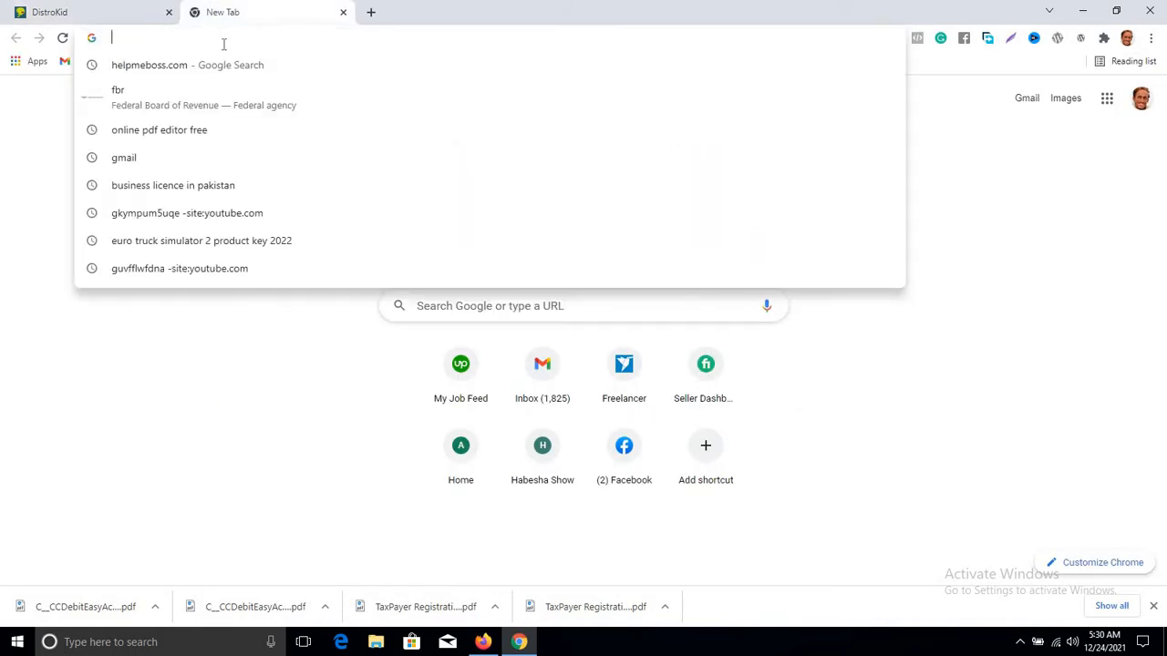
pyautogui.write('ab')
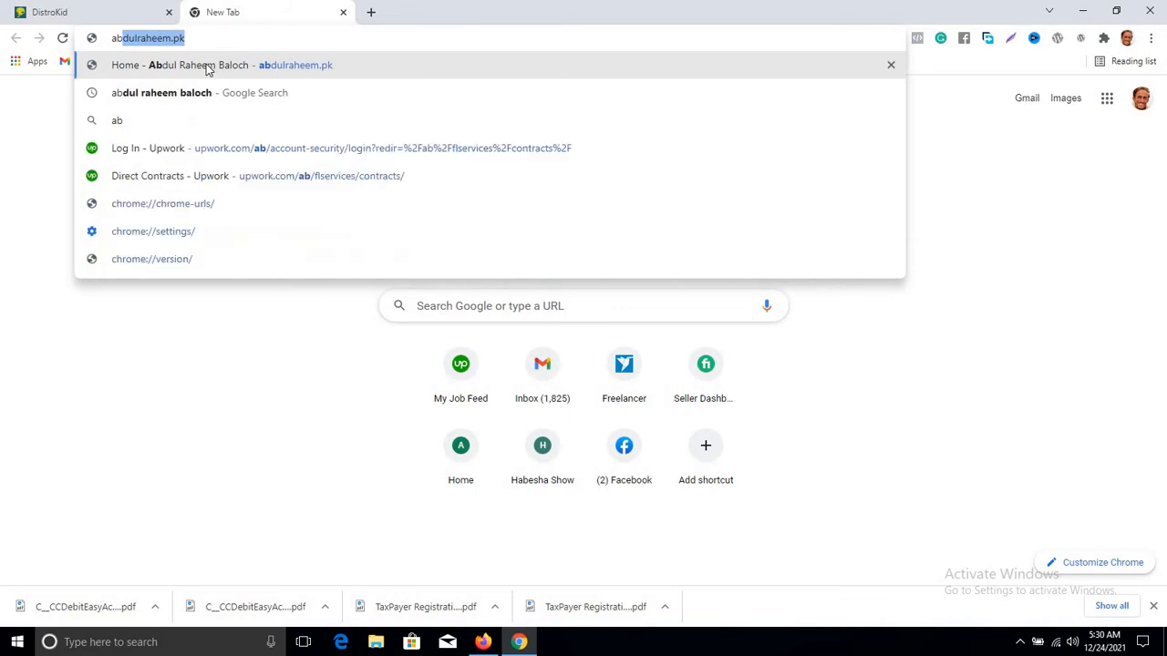
pyautogui.press('Return')
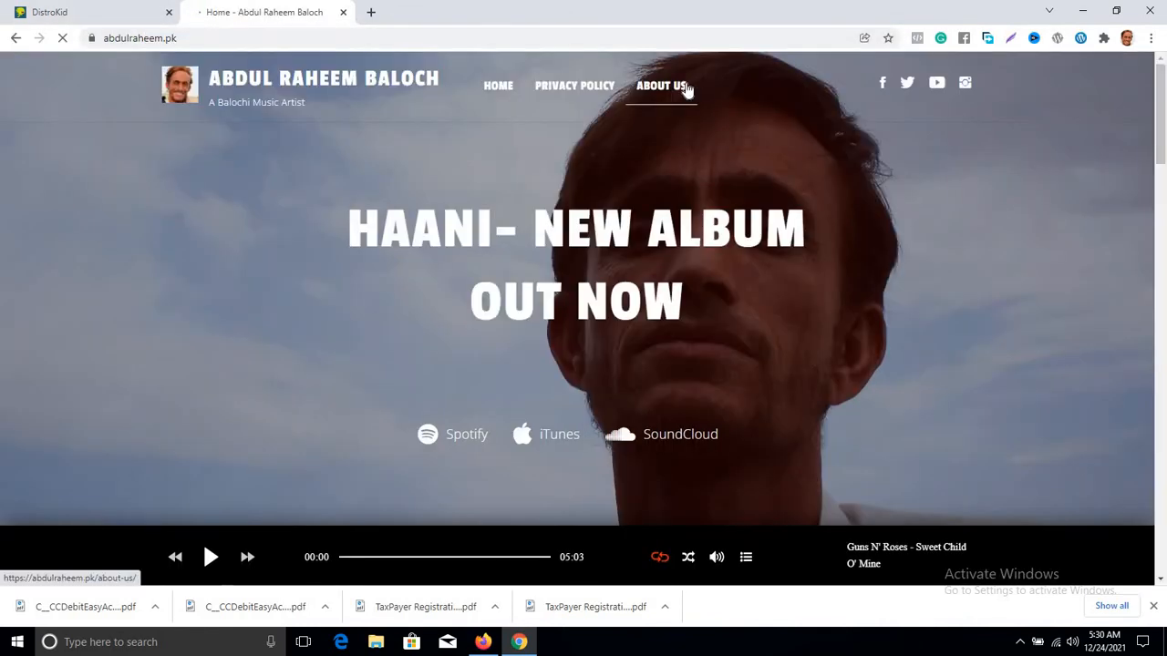
pyautogui.click(680, 85)
pyautogui.moveTo(1160, 113); pyautogui.dragTo(1154, 356)
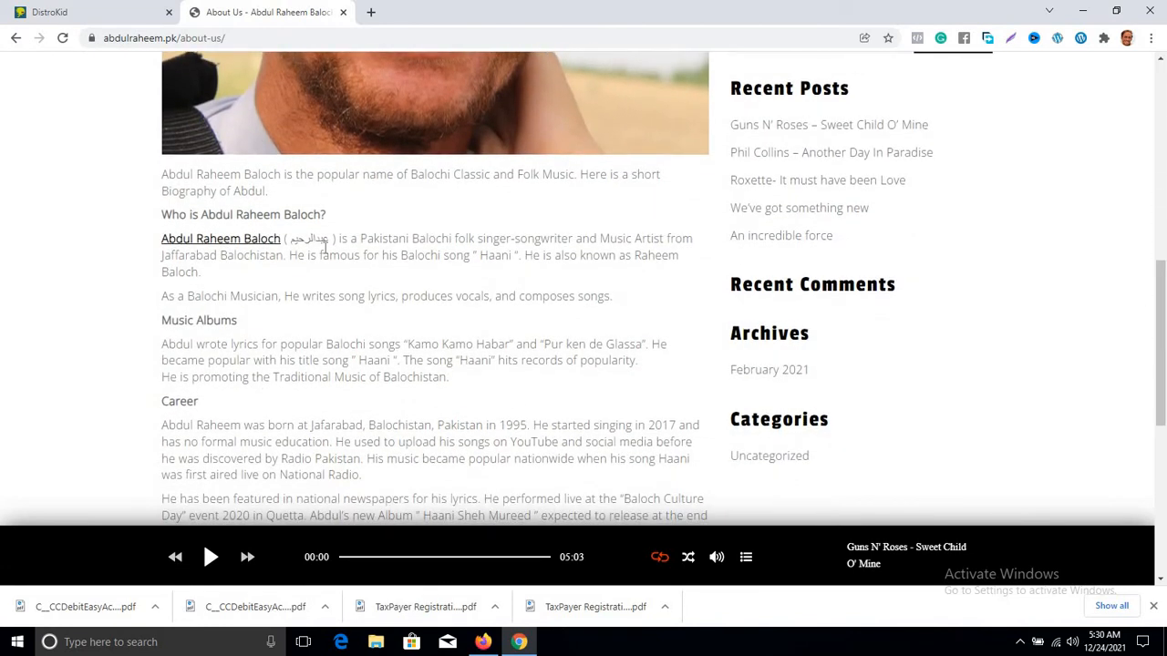
pyautogui.moveTo(148, 174); pyautogui.dragTo(508, 499)
# - Return to the DistroKid personal profile and set the city to "Jaffarabad Pakistan"
pyautogui.click(110, 9)
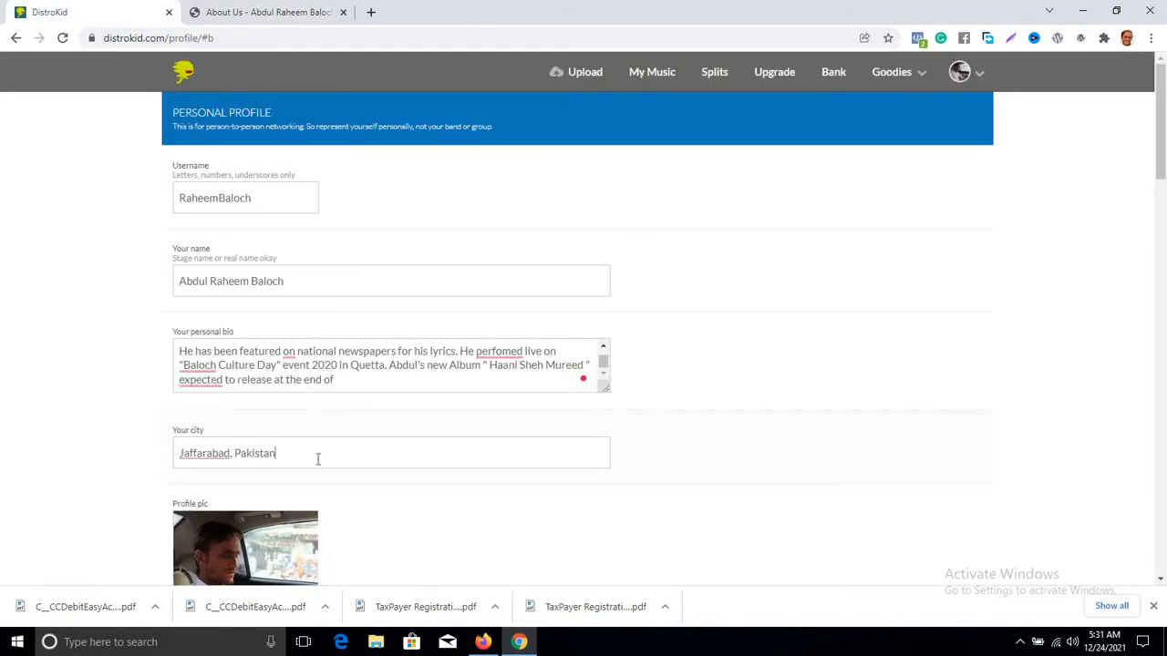
pyautogui.moveTo(1163, 135); pyautogui.dragTo(1165, 153)
pyautogui.scroll(-1, 1164, 153)
pyautogui.scroll(-2, 1164, 159)
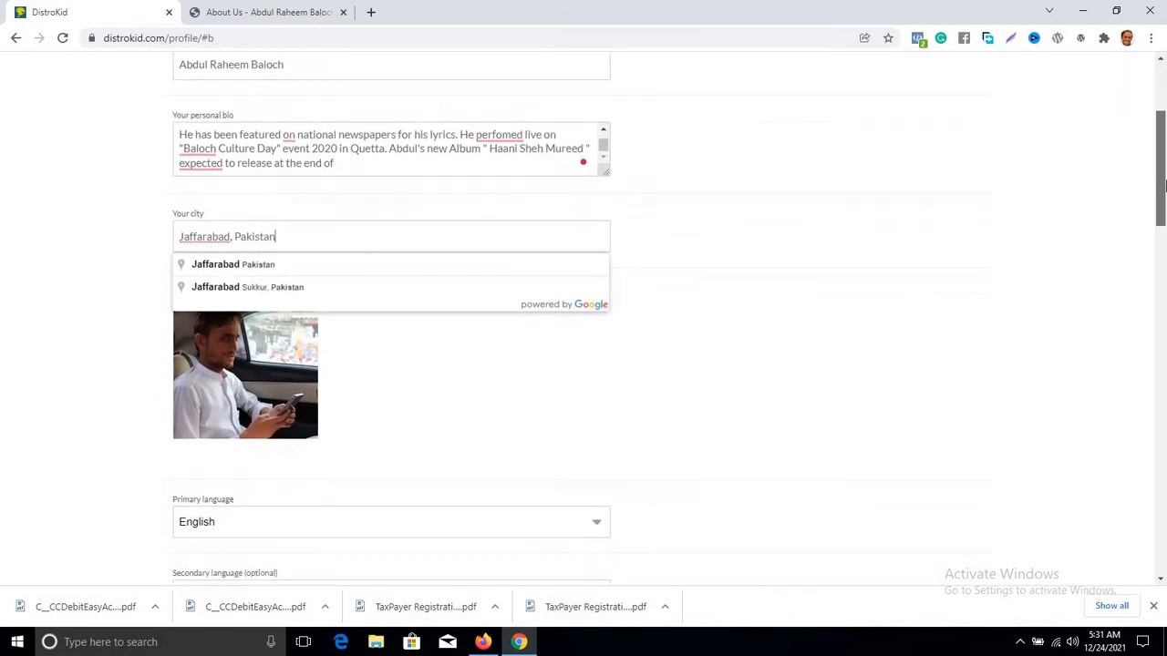
pyautogui.click(524, 357)
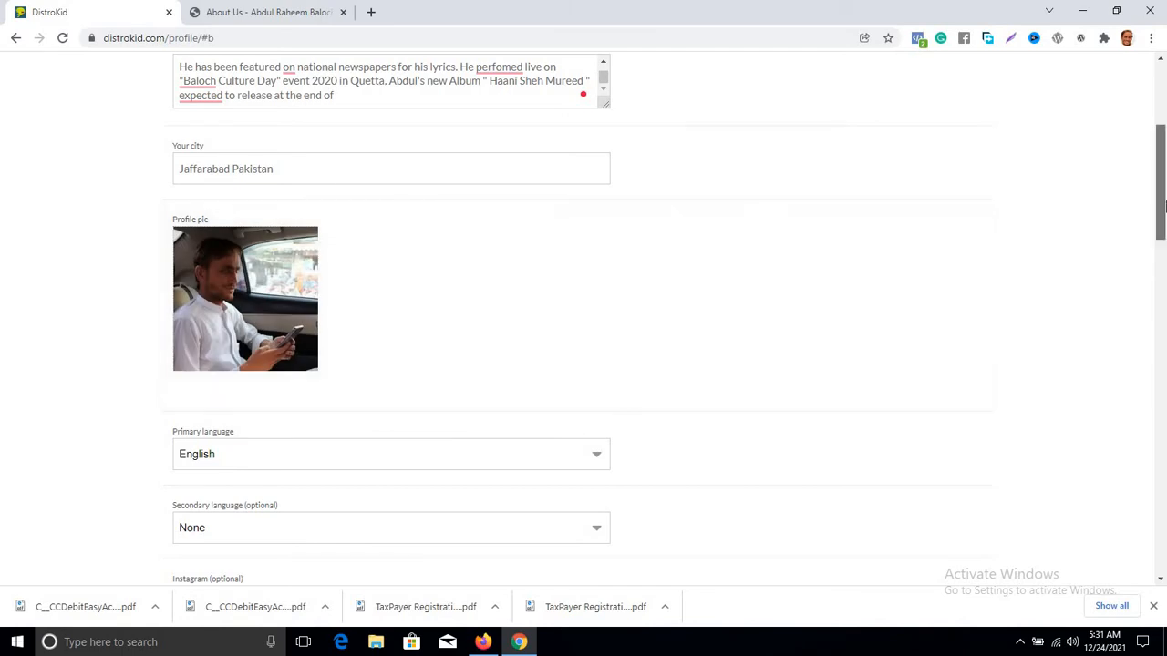
# - Review the profile picture, the primary and secondary languages, and the Instagram, Twitter and YouTube links in the profile
pyautogui.scroll(-1, 1164, 212)
pyautogui.scroll(-1, 1164, 212)
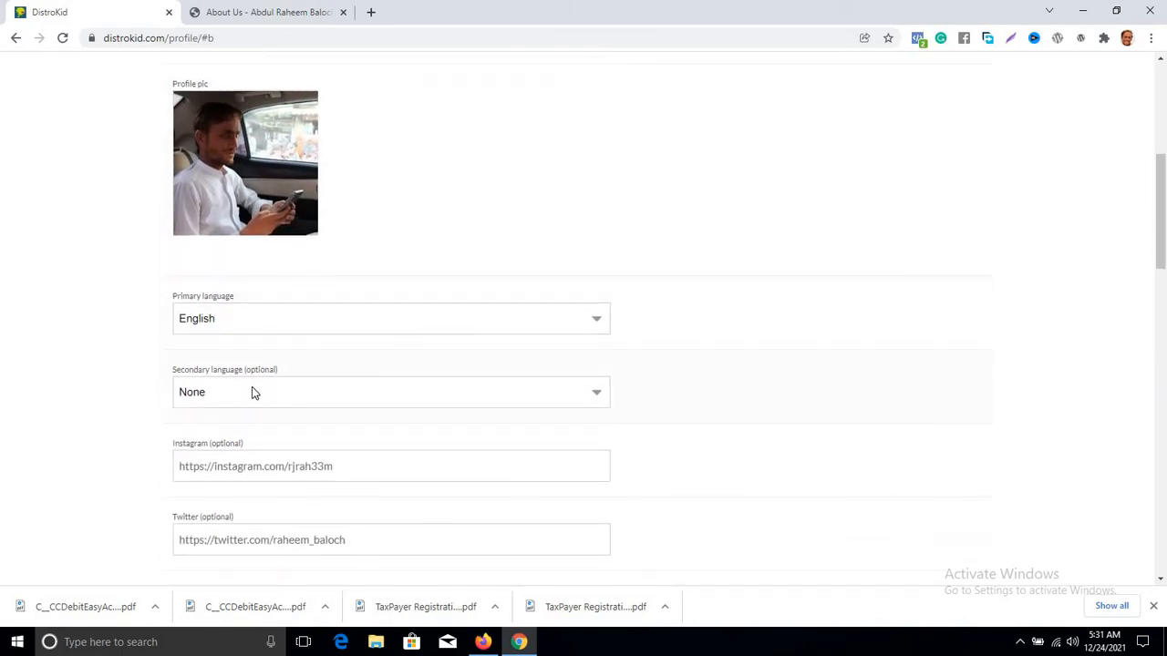
pyautogui.scroll(-1, 1161, 273)
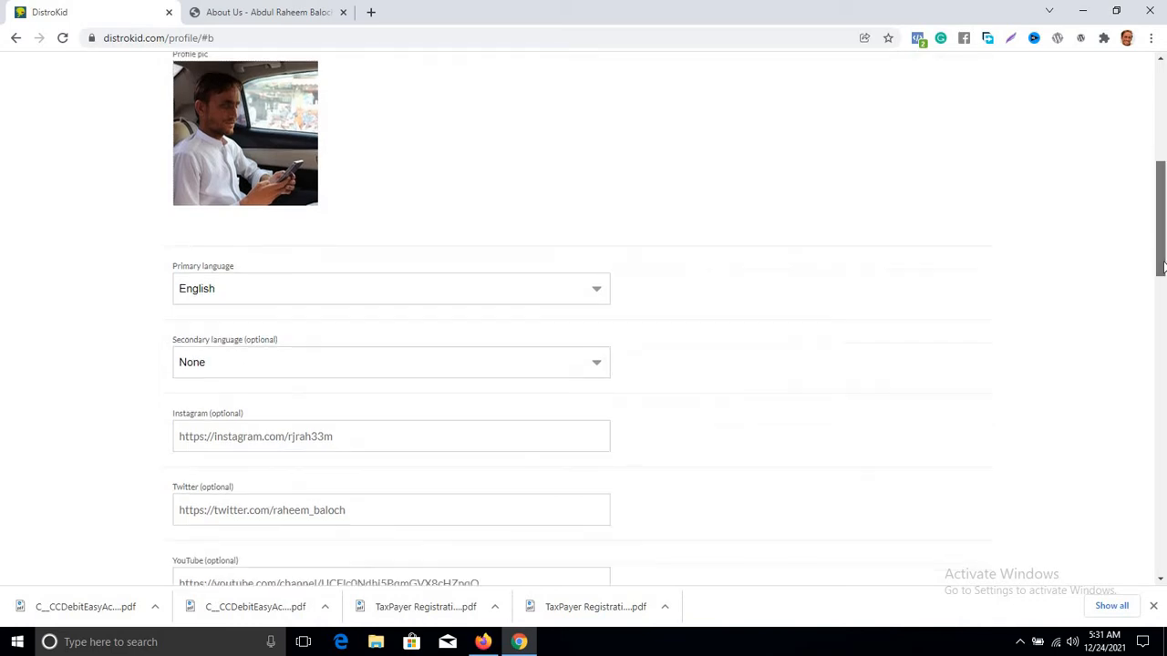
pyautogui.scroll(-2, 1161, 281)
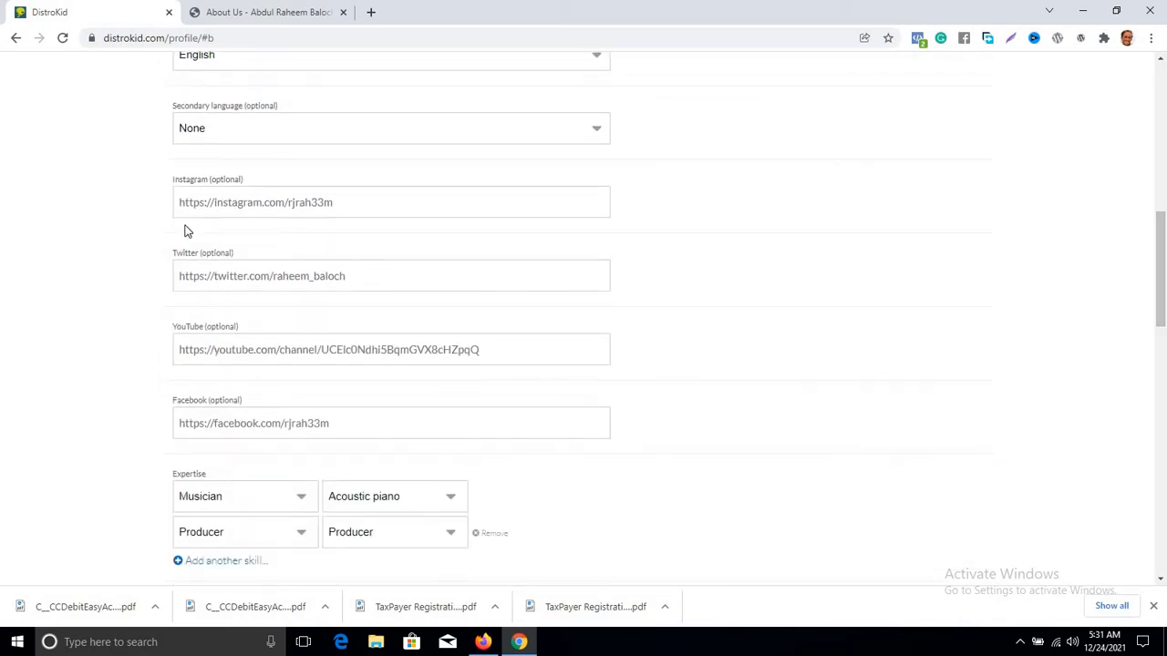
pyautogui.moveTo(174, 203); pyautogui.dragTo(342, 210)
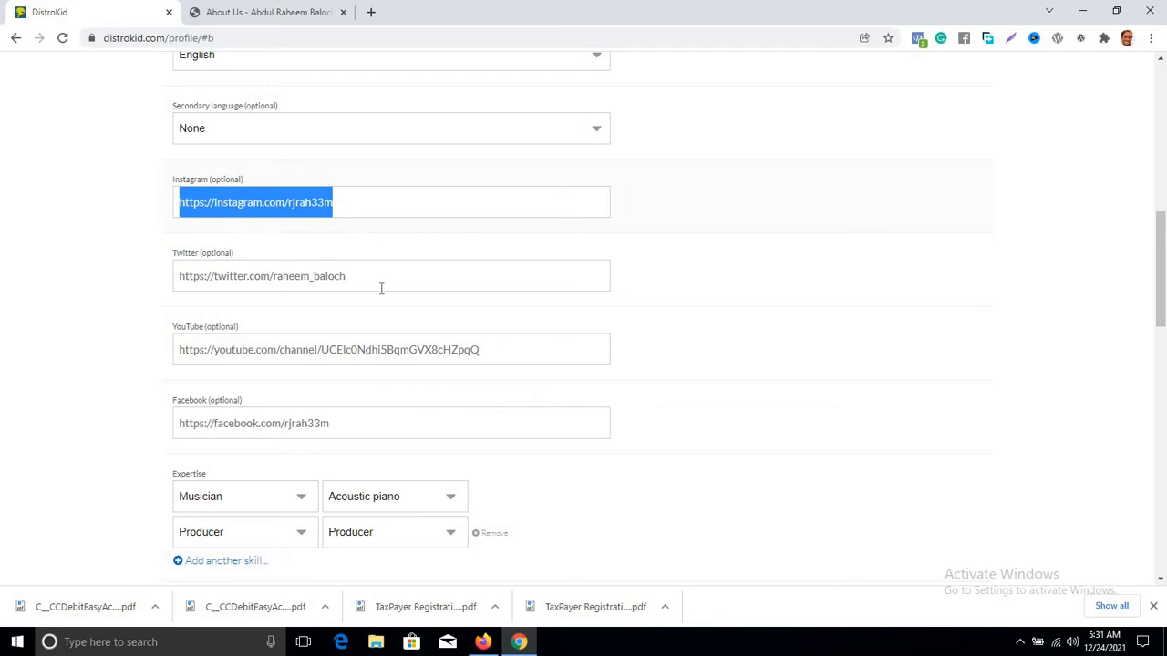
pyautogui.moveTo(359, 278); pyautogui.dragTo(152, 344)
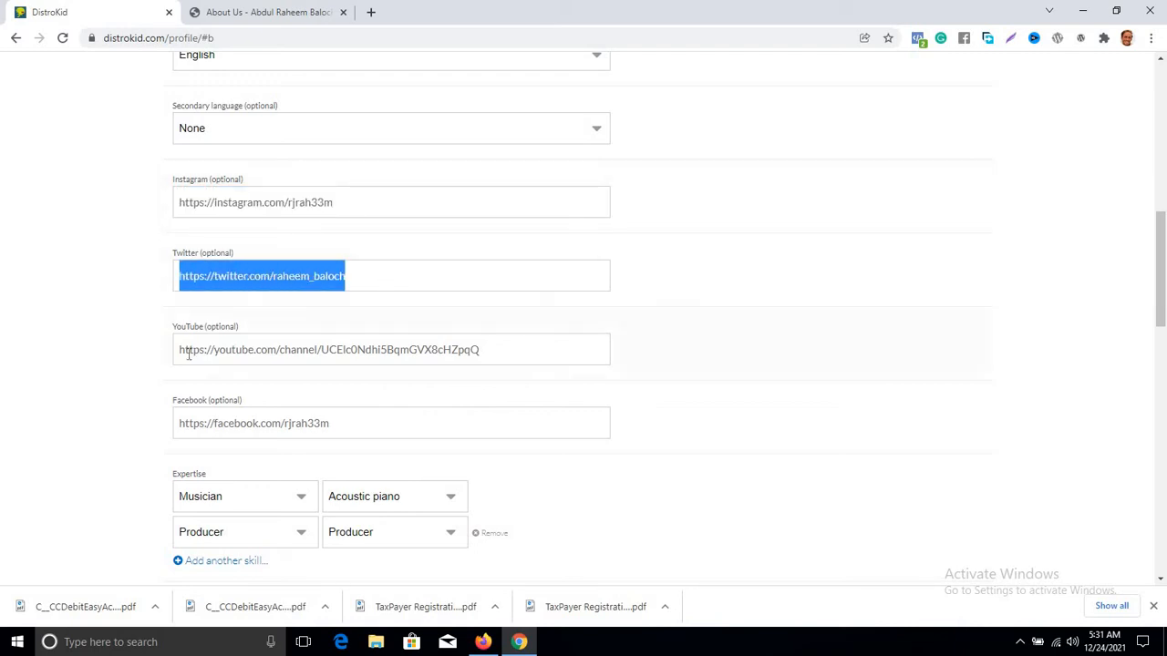
pyautogui.click(171, 351)
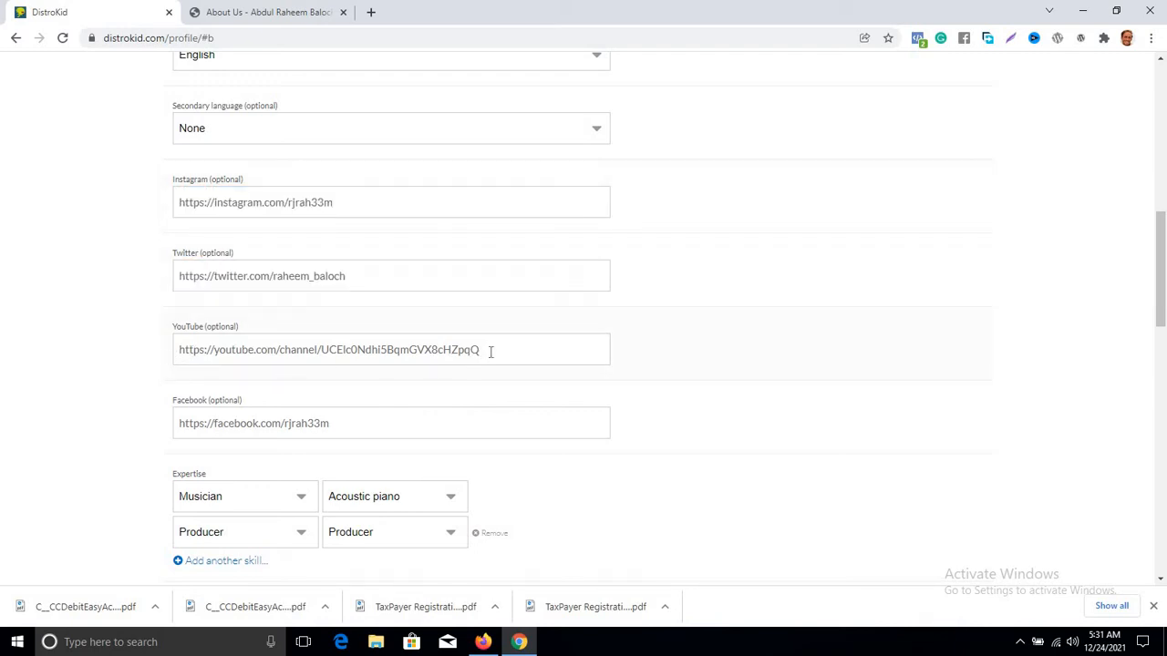
pyautogui.moveTo(491, 351); pyautogui.dragTo(108, 341)
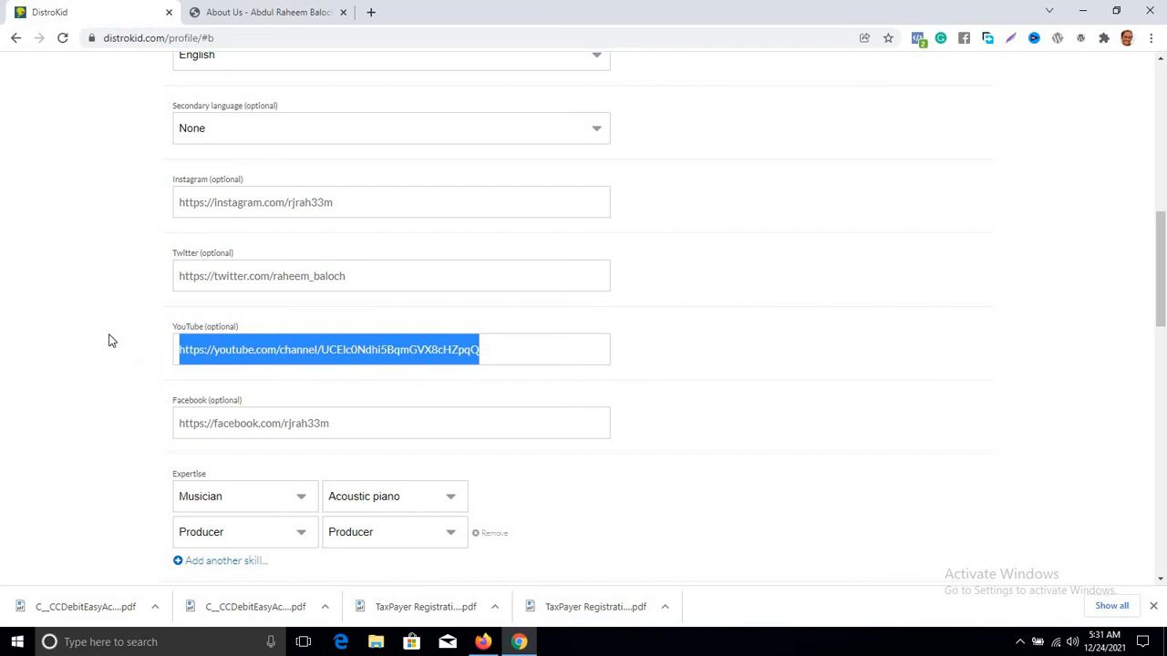
# - Review the Facebook link in the personal profile
pyautogui.click(350, 423)
pyautogui.moveTo(178, 416); pyautogui.dragTo(83, 402)
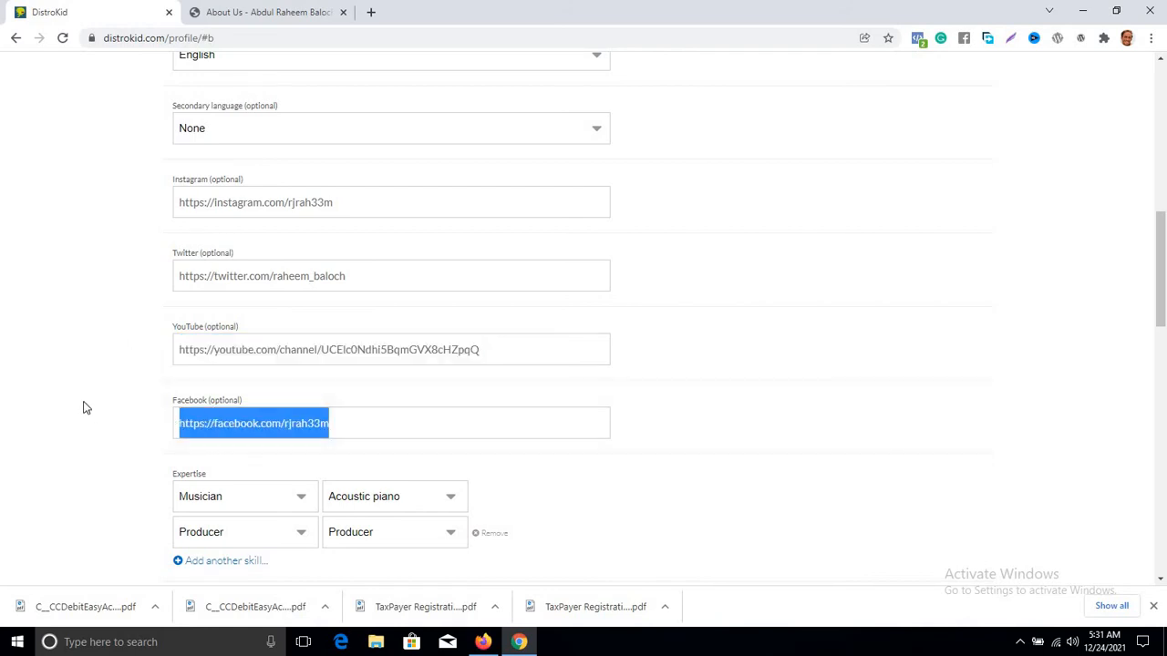
pyautogui.click(92, 349)
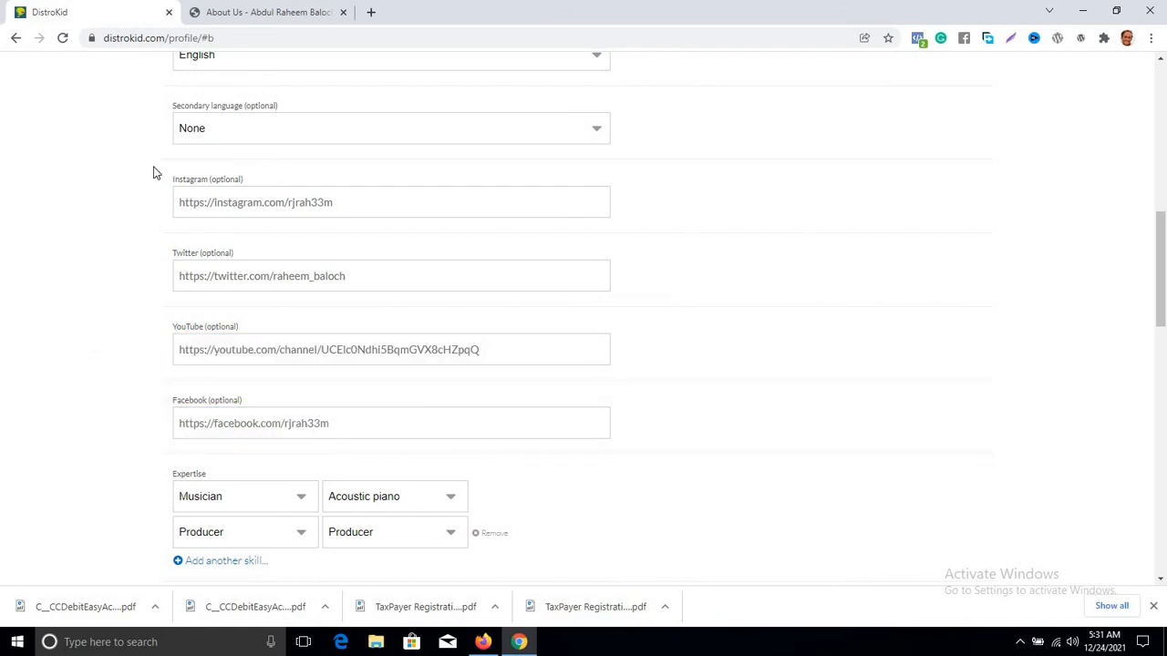
# - Search Google for the artist's name in a new browser tab and examine the social profile links in the knowledge panel
pyautogui.click(370, 12)
pyautogui.write('ab')
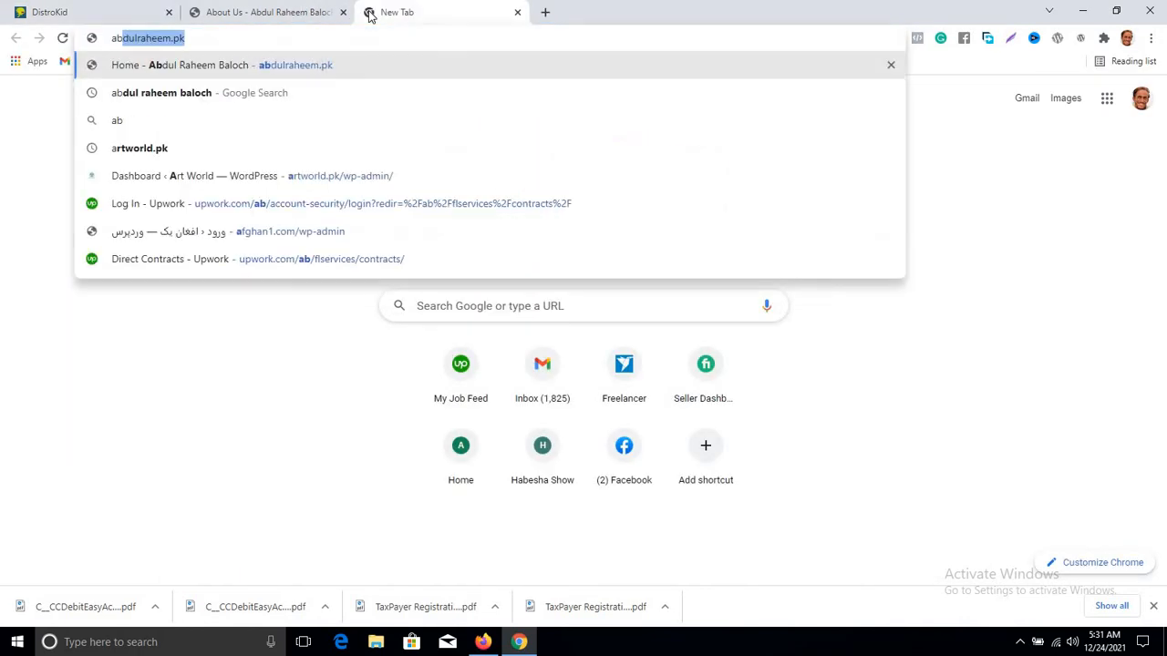
pyautogui.click(318, 94)
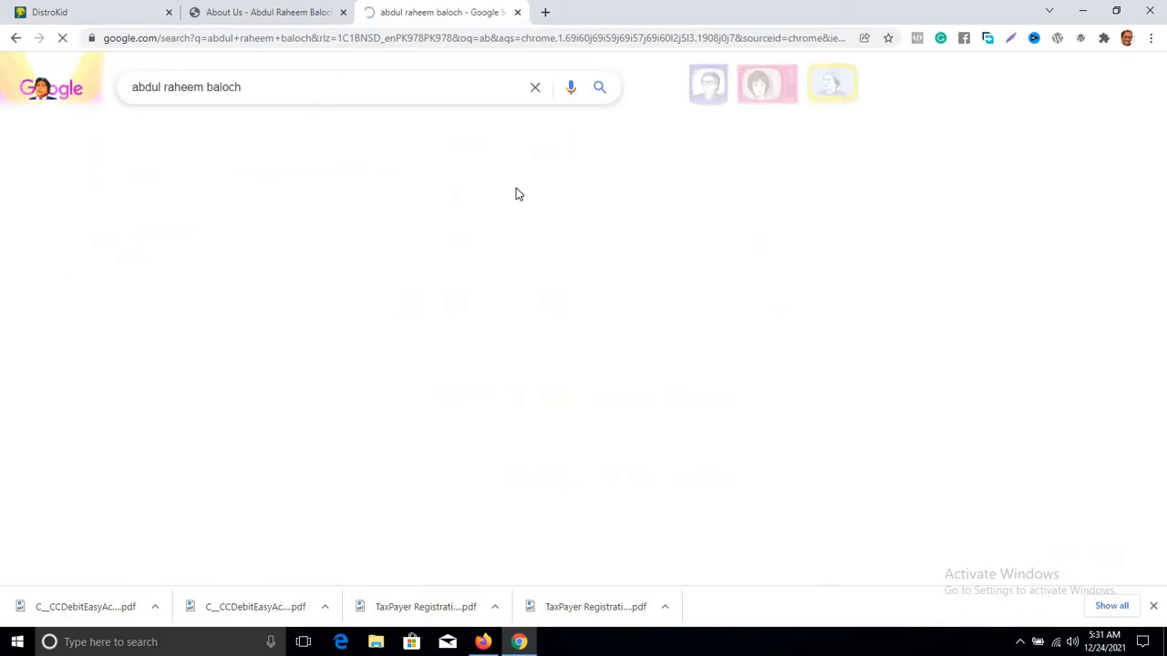
pyautogui.scroll(-3, 671, 492)
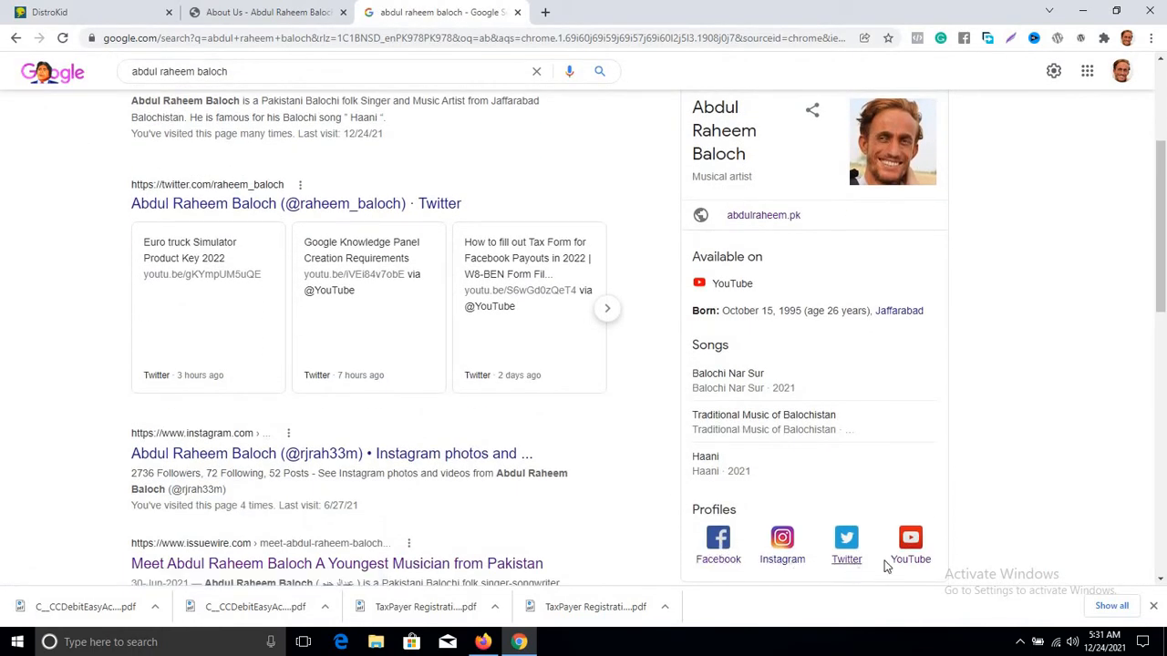
# - Return to the DistroKid personal profile and review the expertise, favorite genres and musical influences sections
pyautogui.click(258, 12)
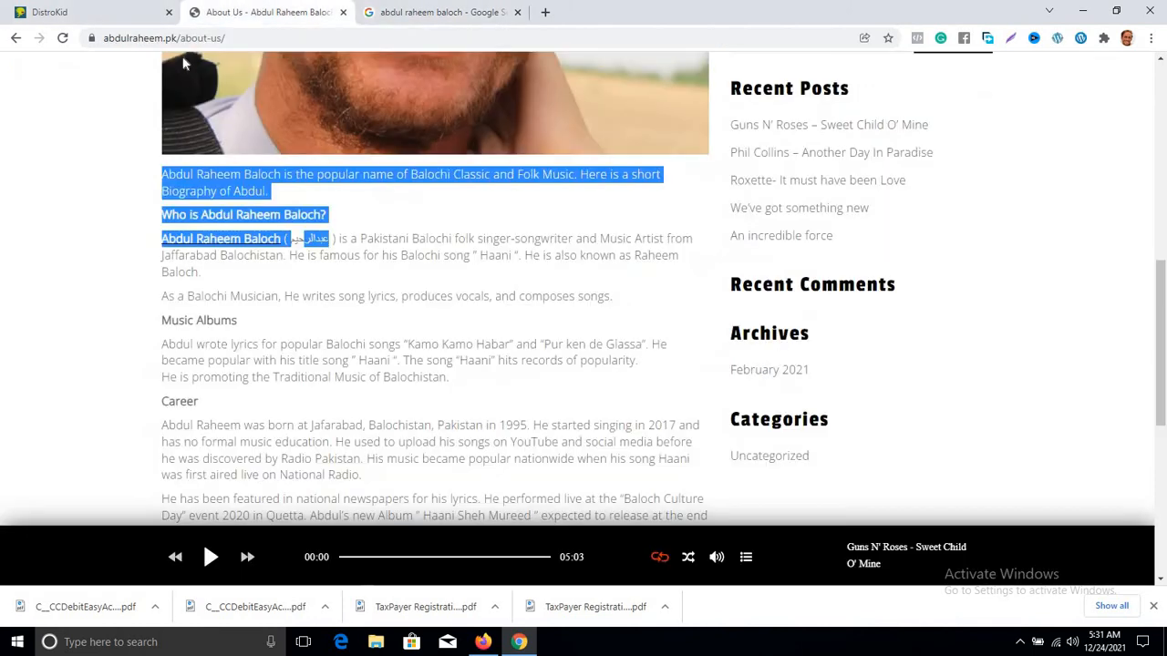
pyautogui.click(79, 9)
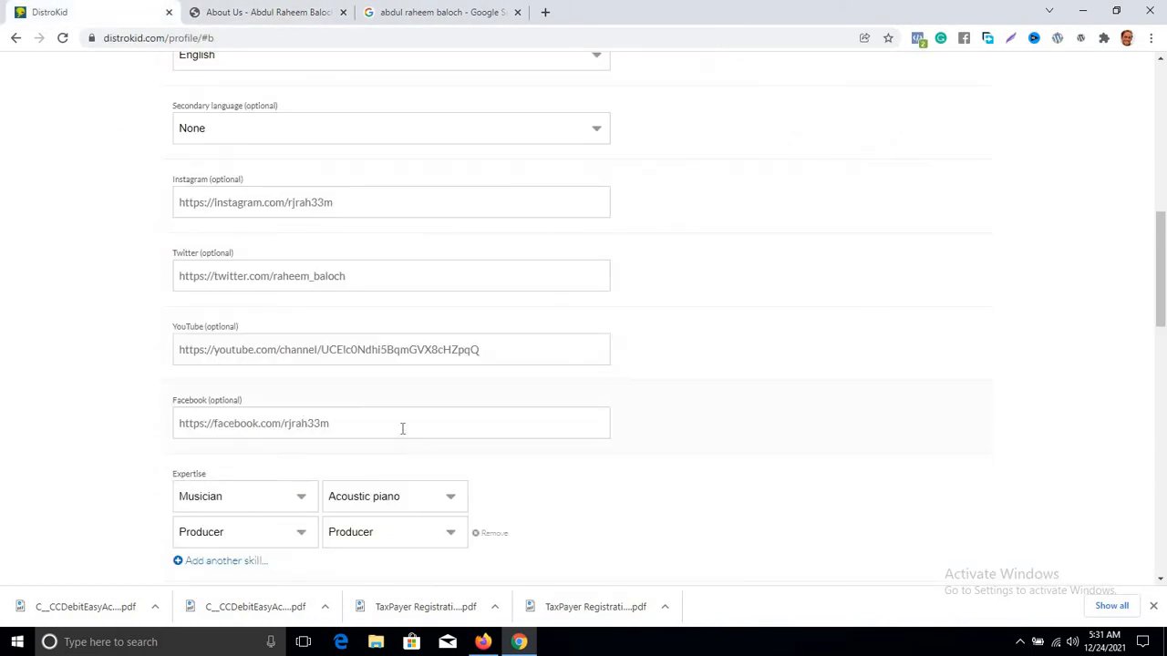
pyautogui.moveTo(1164, 228); pyautogui.dragTo(1160, 290)
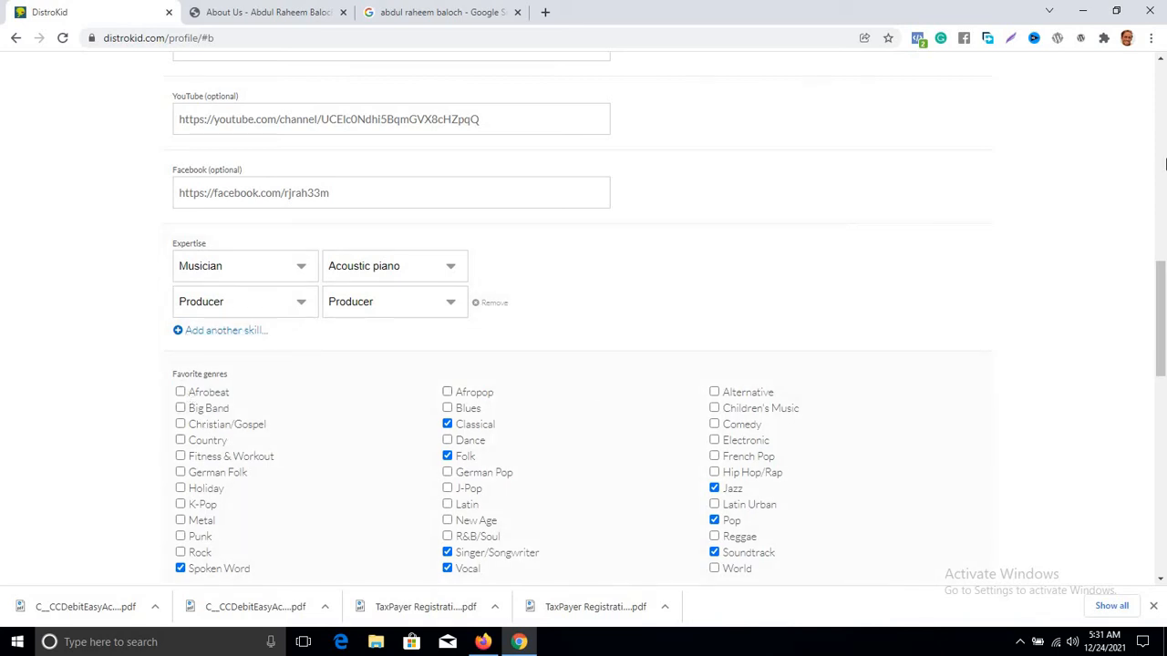
pyautogui.click(1164, 223)
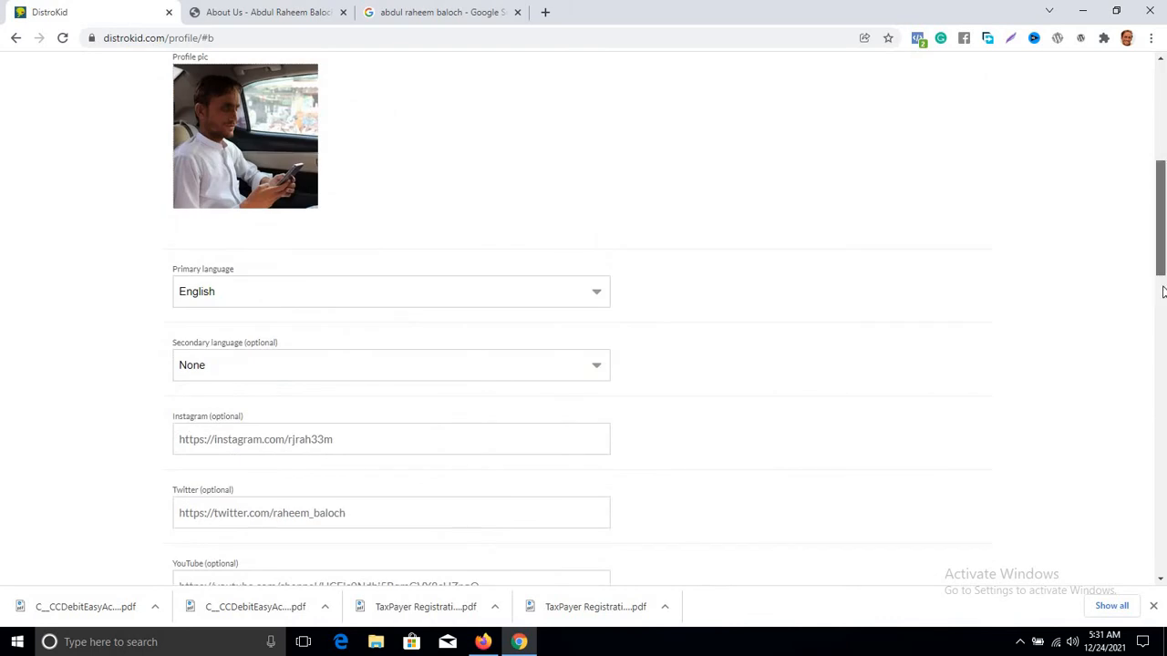
pyautogui.moveTo(1164, 222); pyautogui.dragTo(1163, 338)
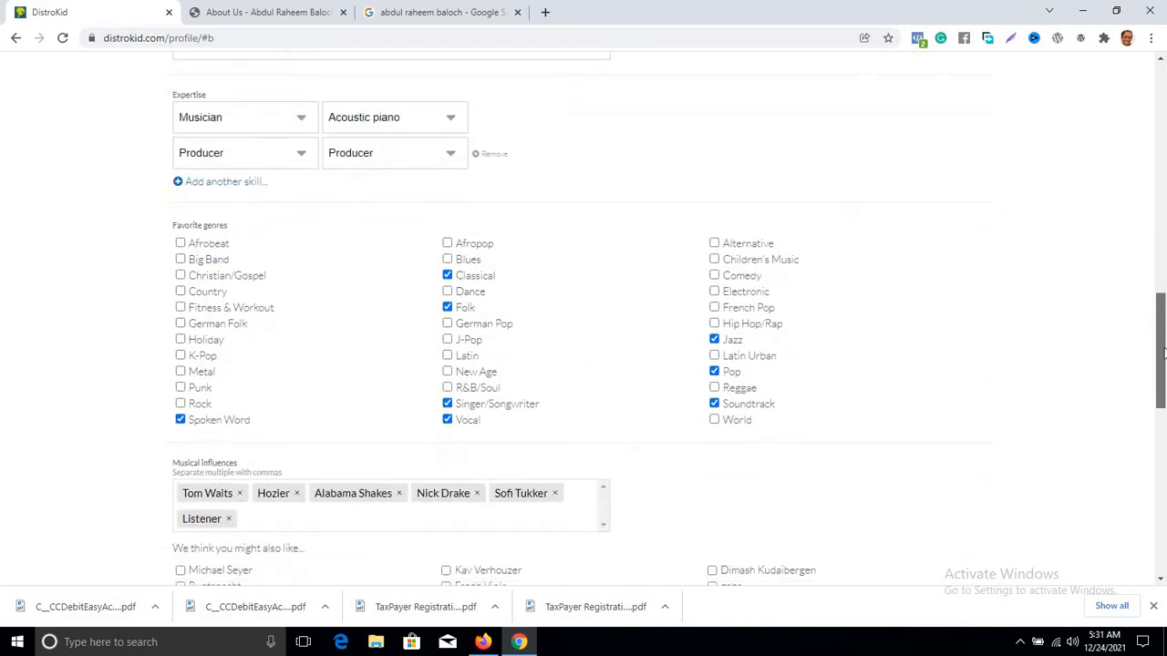
pyautogui.scroll(-3, 318, 260)
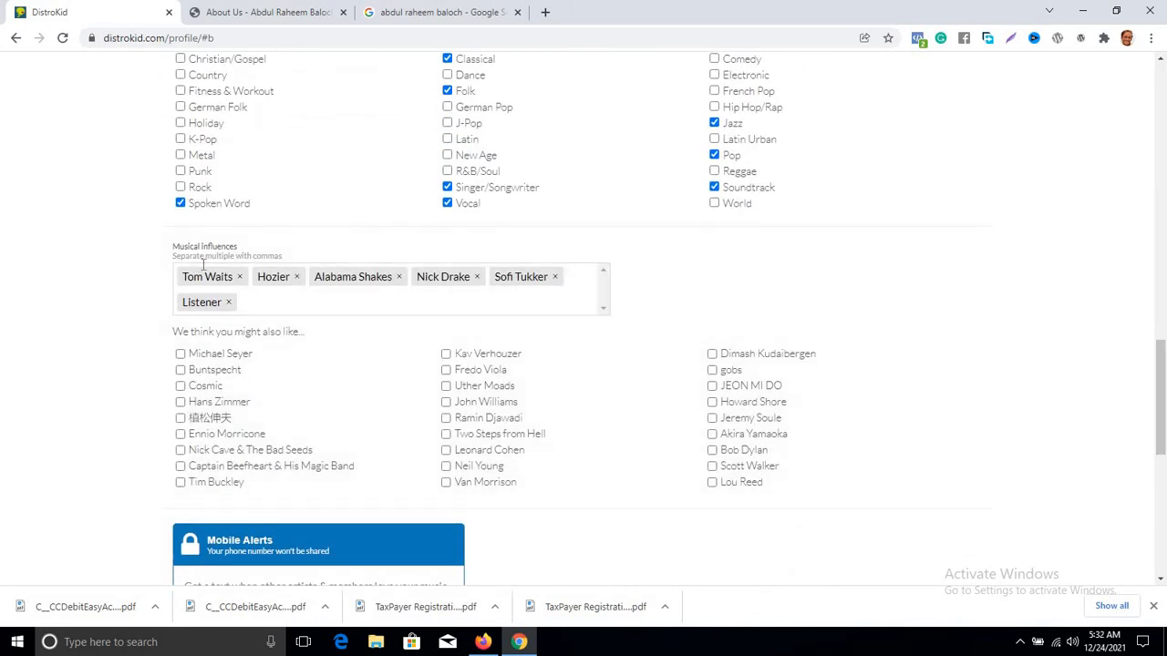
pyautogui.click(276, 299)
pyautogui.write('pop')
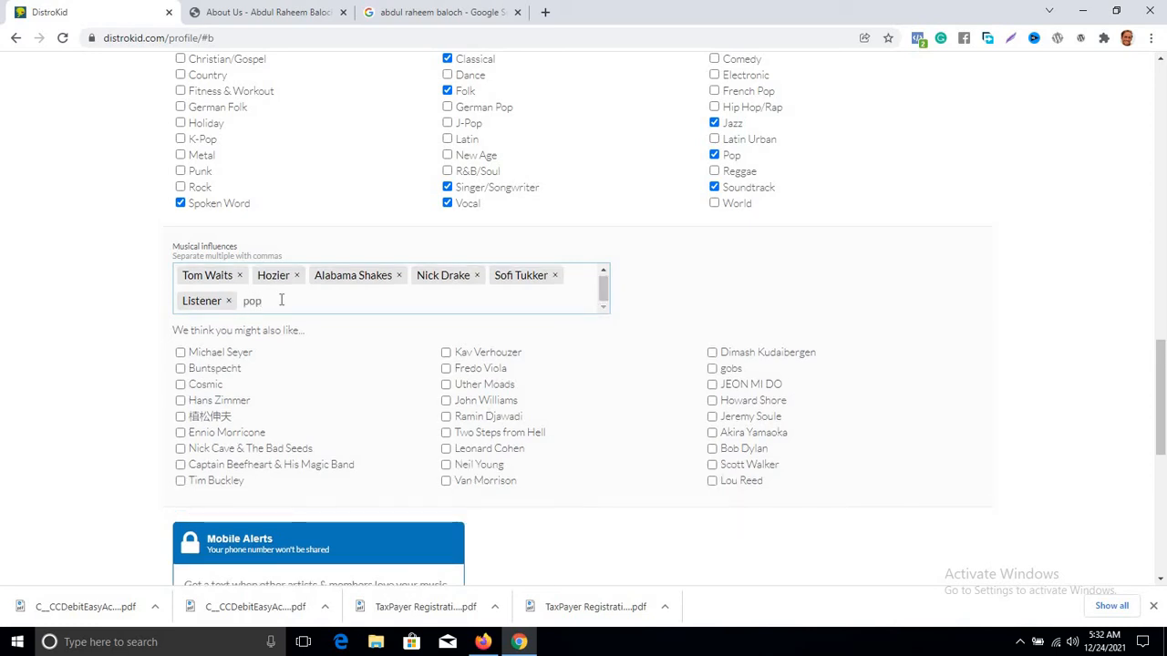
pyautogui.press('BackSpace')
pyautogui.press('BackSpace')
# - Review the suggested artists and the mobile alerts options at the end of the personal profile
pyautogui.scroll(-2, 1151, 386)
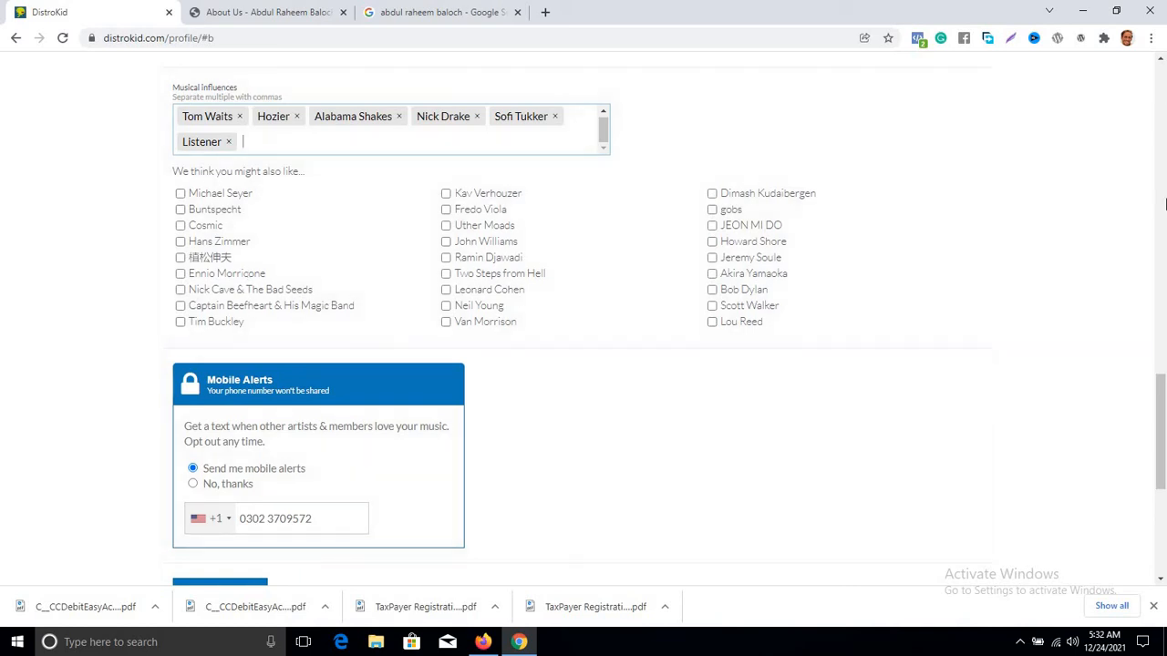
pyautogui.moveTo(1162, 388); pyautogui.dragTo(1049, 32)
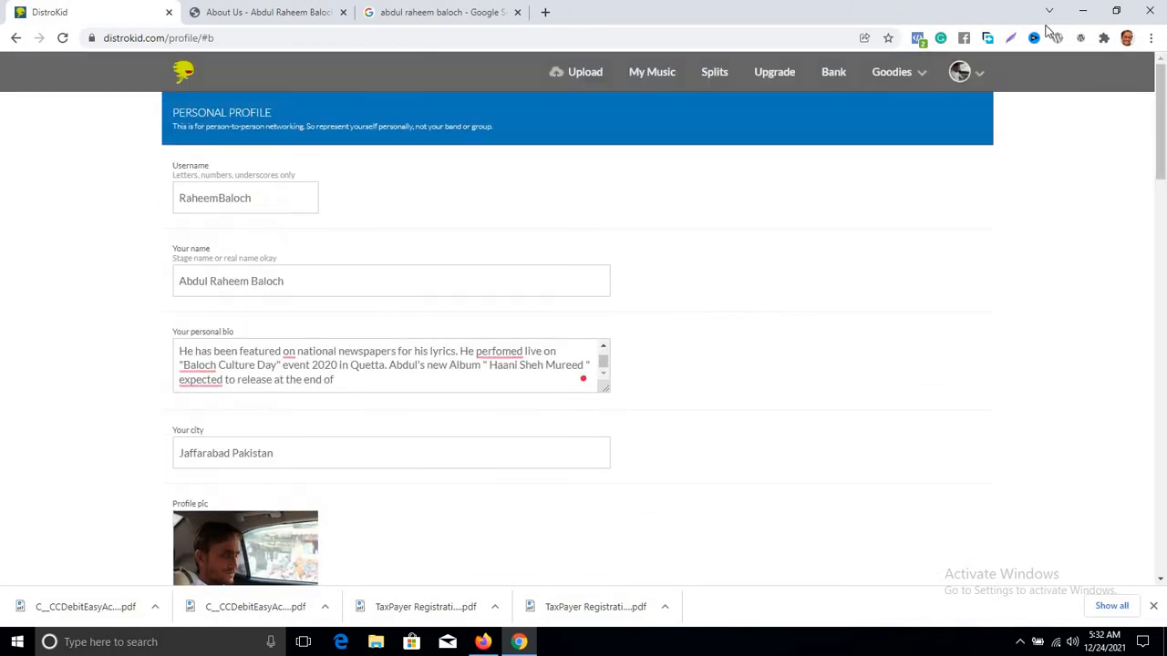
# - View the account options and the Upload music page, and open the My Music list of releases
pyautogui.click(962, 73)
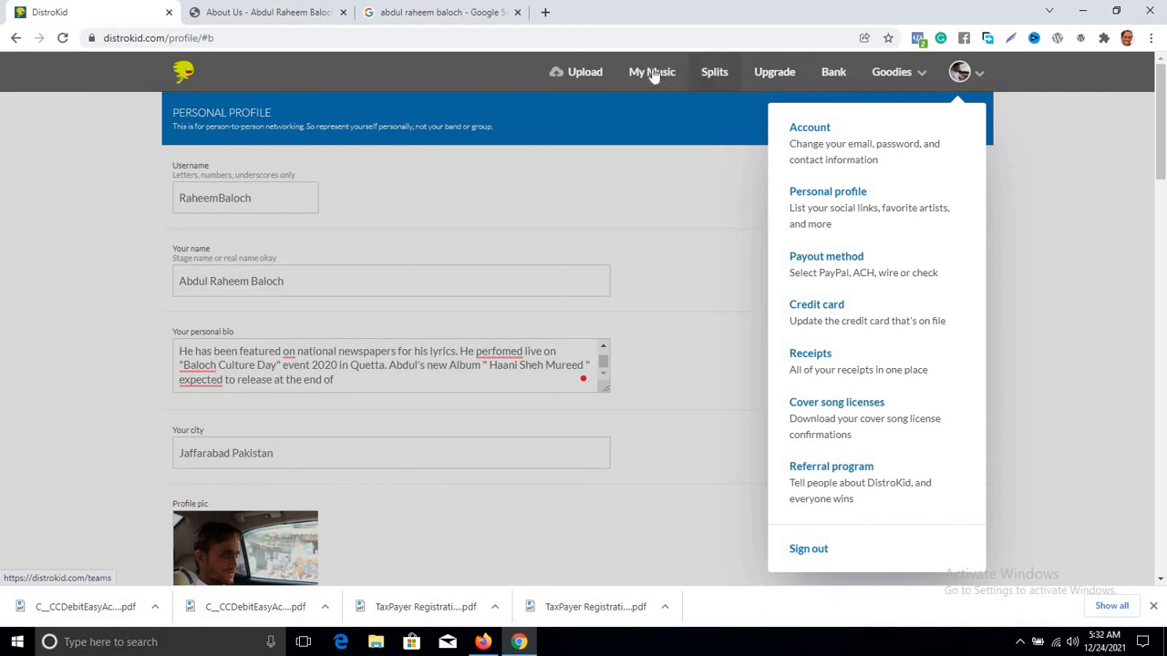
pyautogui.click(584, 79)
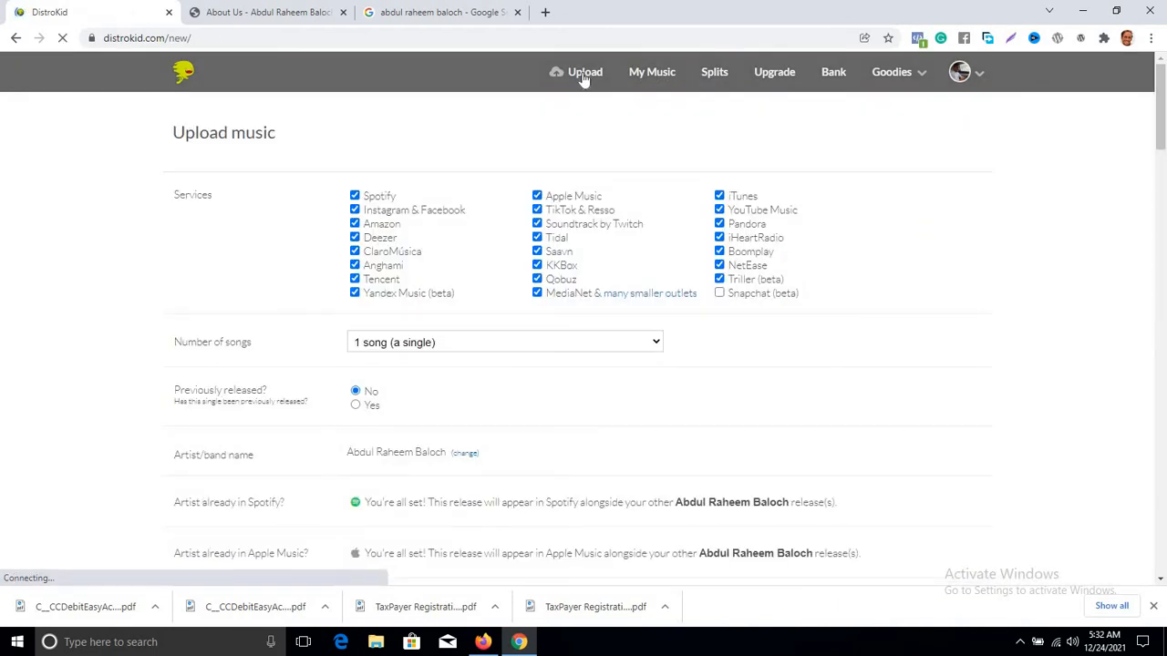
pyautogui.click(966, 78)
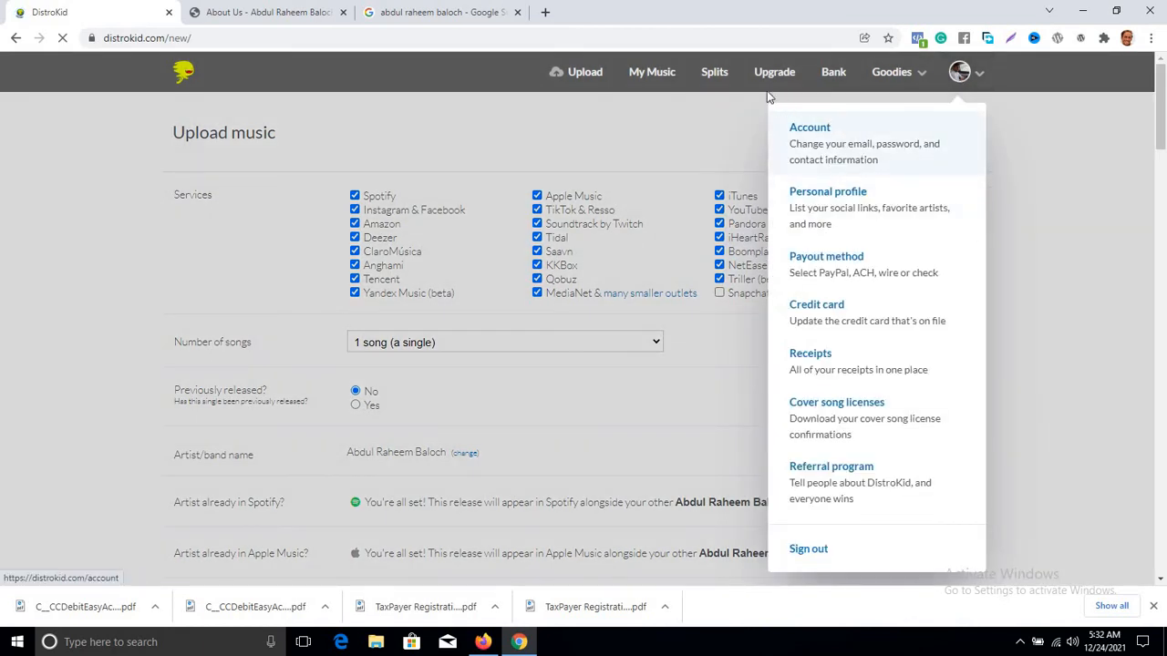
pyautogui.click(651, 77)
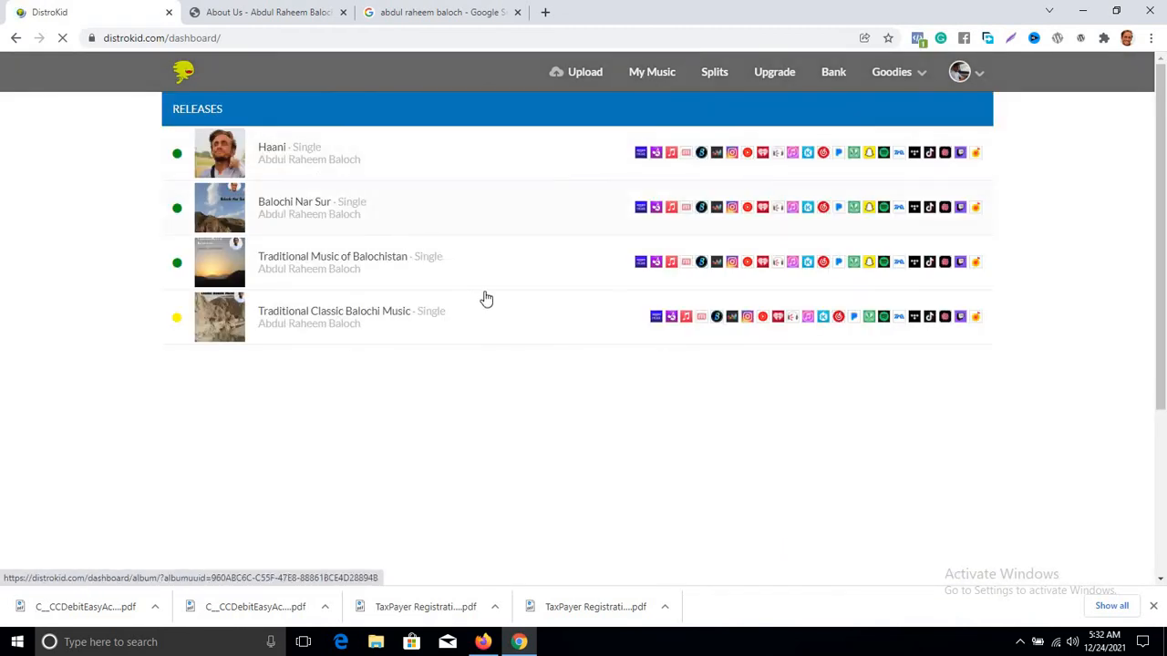